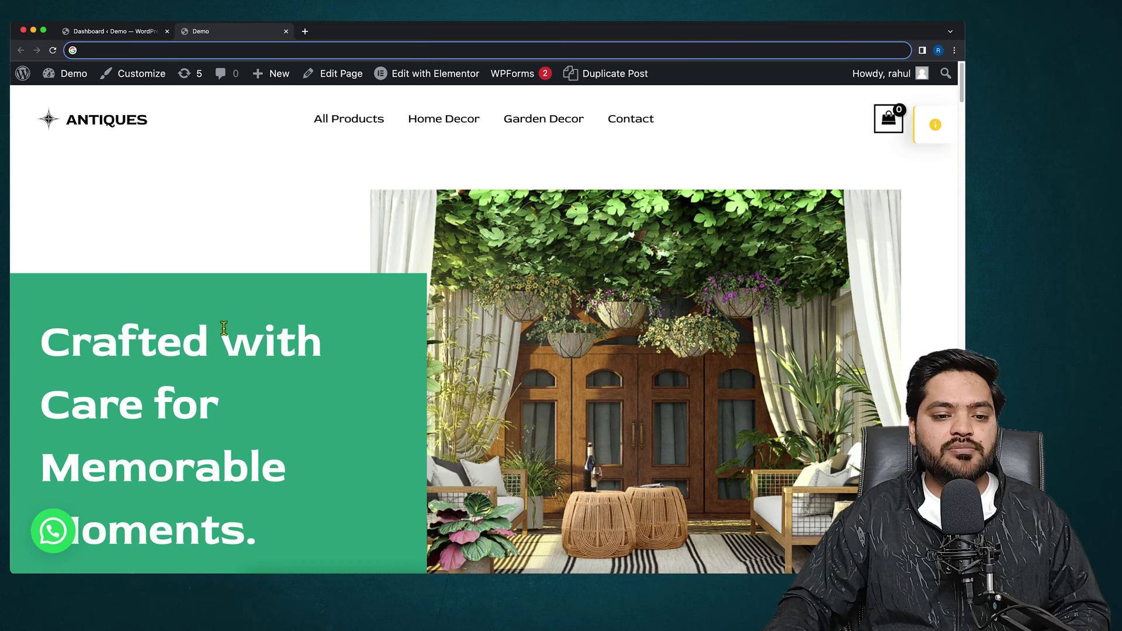
Open the page for adding a new plugin from the WordPress admin dashboard.
{"action": "left_click", "coordinate": [246, 221]}
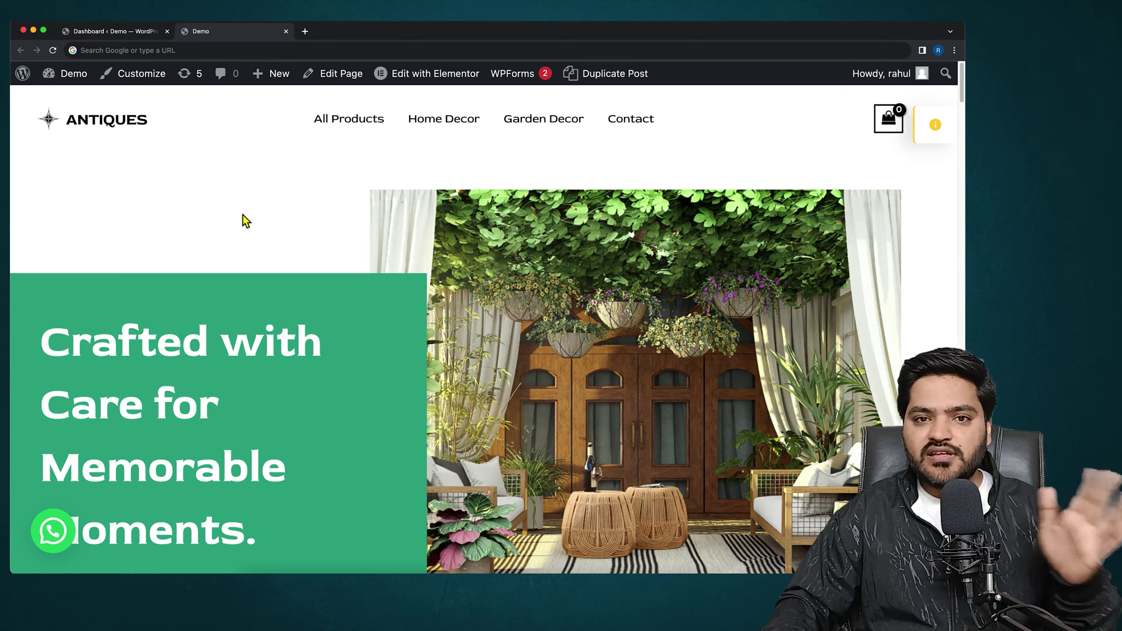
{"action": "left_click", "coordinate": [104, 33]}
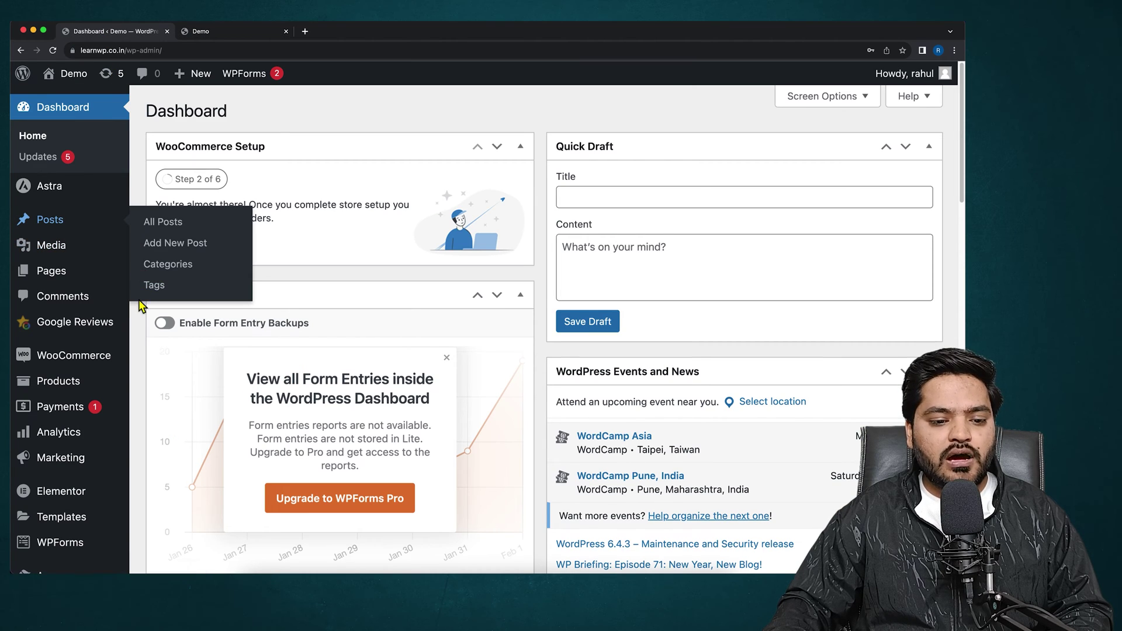
{"action": "scroll", "coordinate": [140, 301], "scroll_direction": "down", "scroll_amount": 3}
{"action": "mouse_move", "coordinate": [60, 378]}
{"action": "mouse_move", "coordinate": [59, 435]}
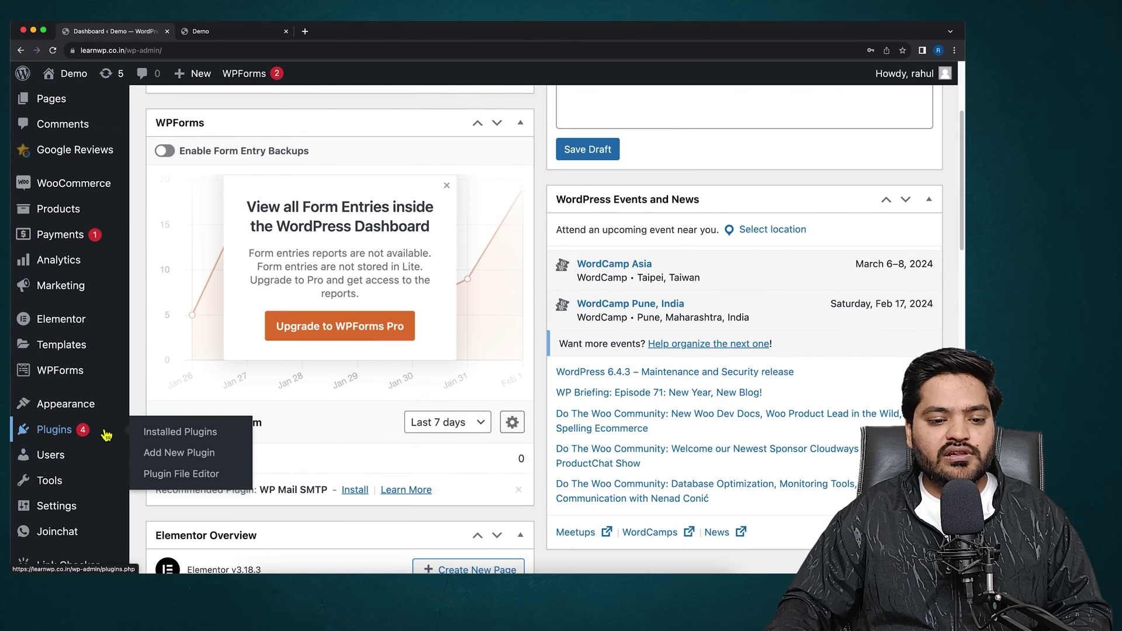
{"action": "left_click", "coordinate": [182, 461]}
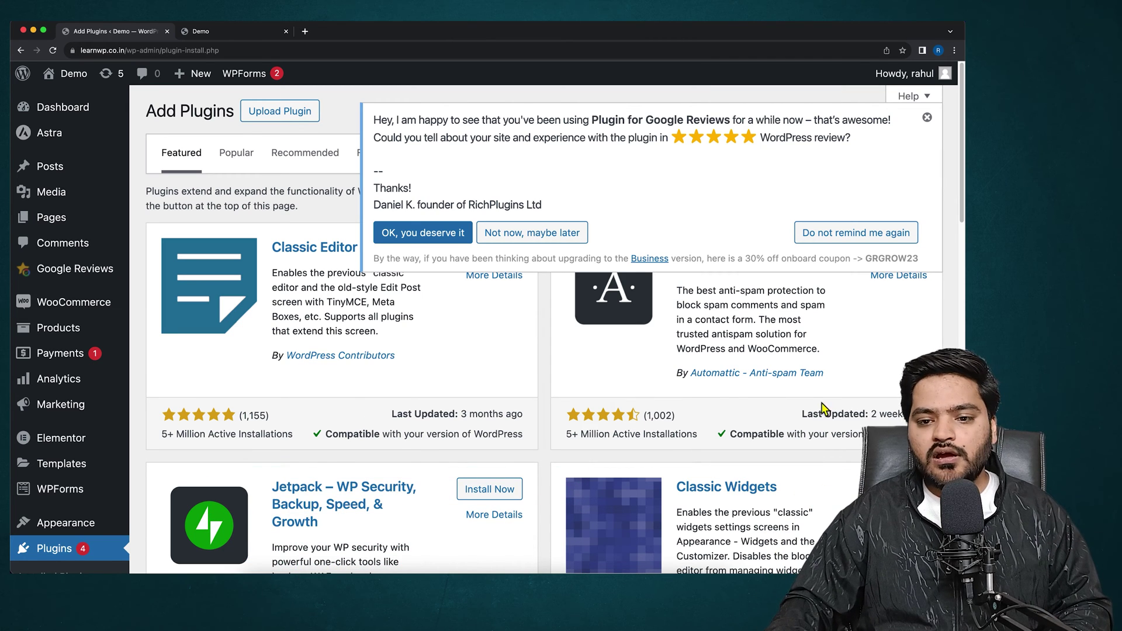
Dismiss the Google Reviews notice and search the plugin directory for "updraft plus".
{"action": "left_click", "coordinate": [927, 118]}
{"action": "left_click", "coordinate": [808, 156]}
{"action": "type", "text": "updr"}
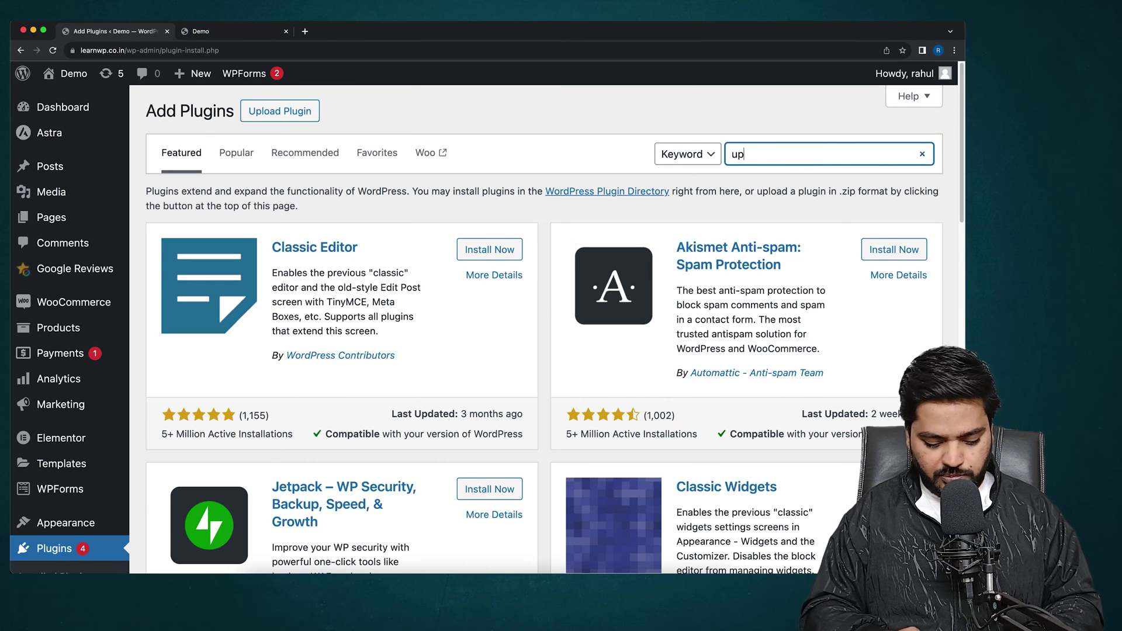
{"action": "type", "text": "ft plus"}
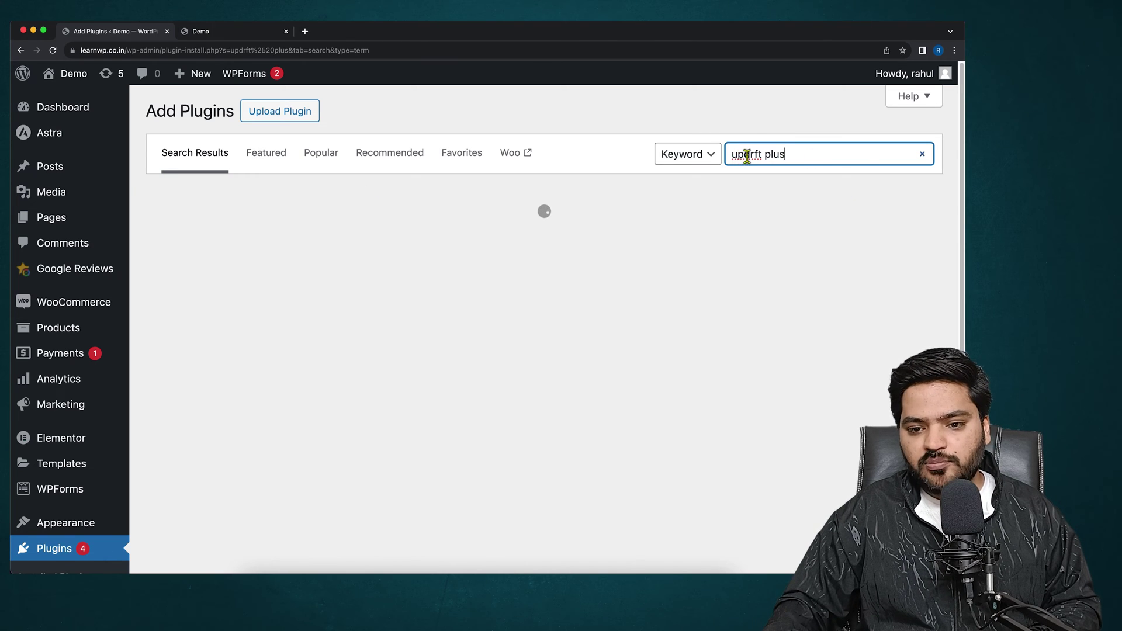
{"action": "right_click", "coordinate": [745, 154]}
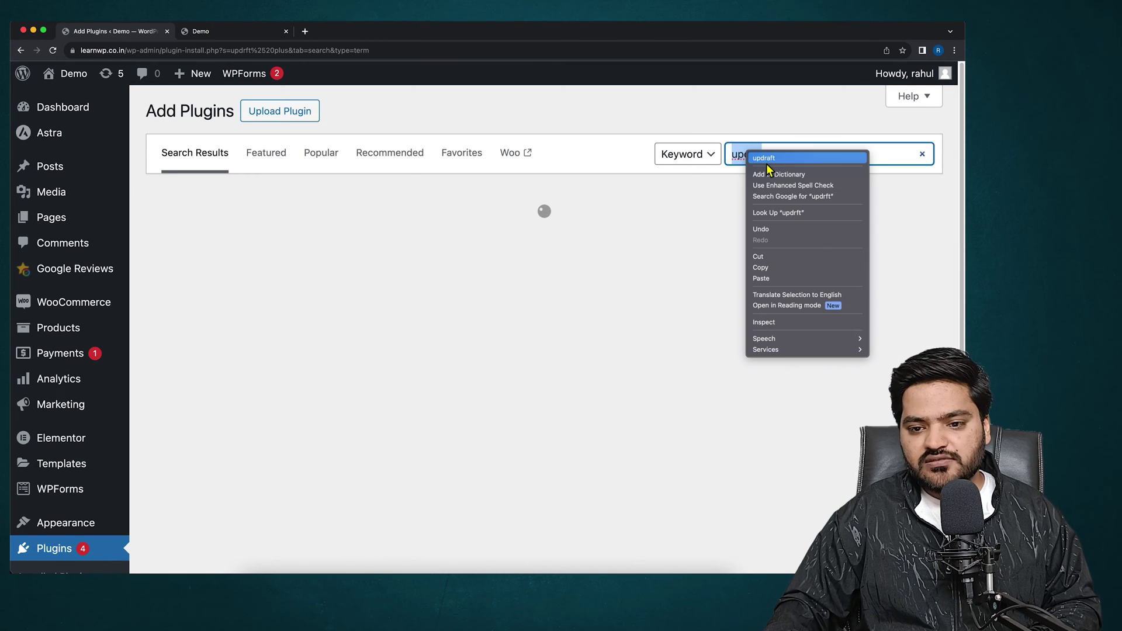
{"action": "left_click", "coordinate": [769, 159]}
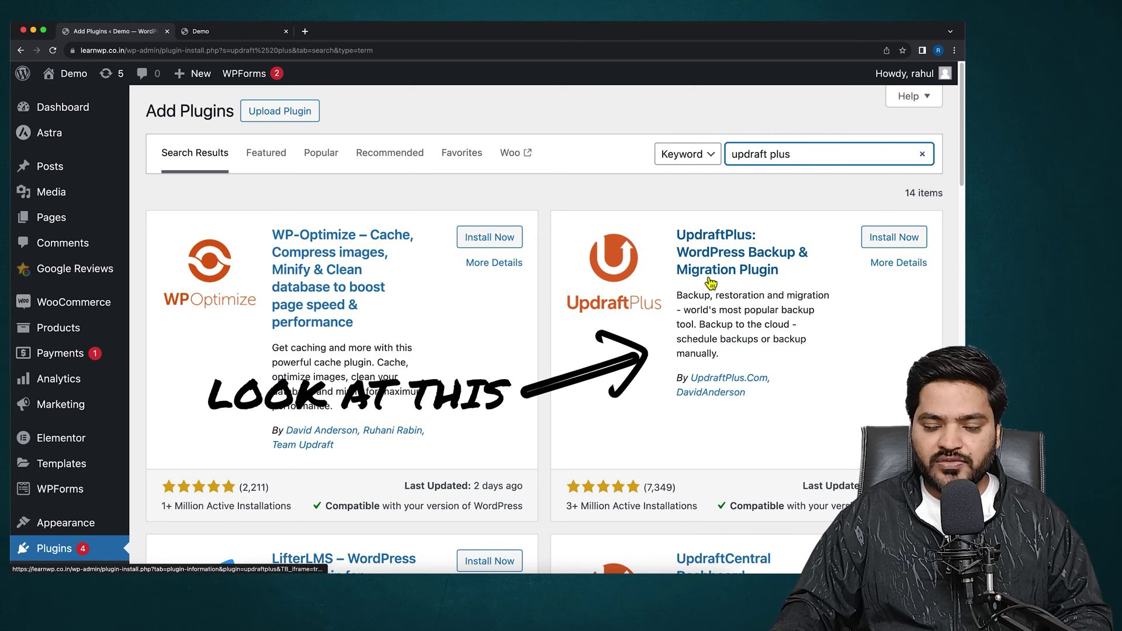
Install and activate the "UpdraftPlus: WordPress Backup & Migration Plugin".
{"action": "left_click", "coordinate": [894, 238]}
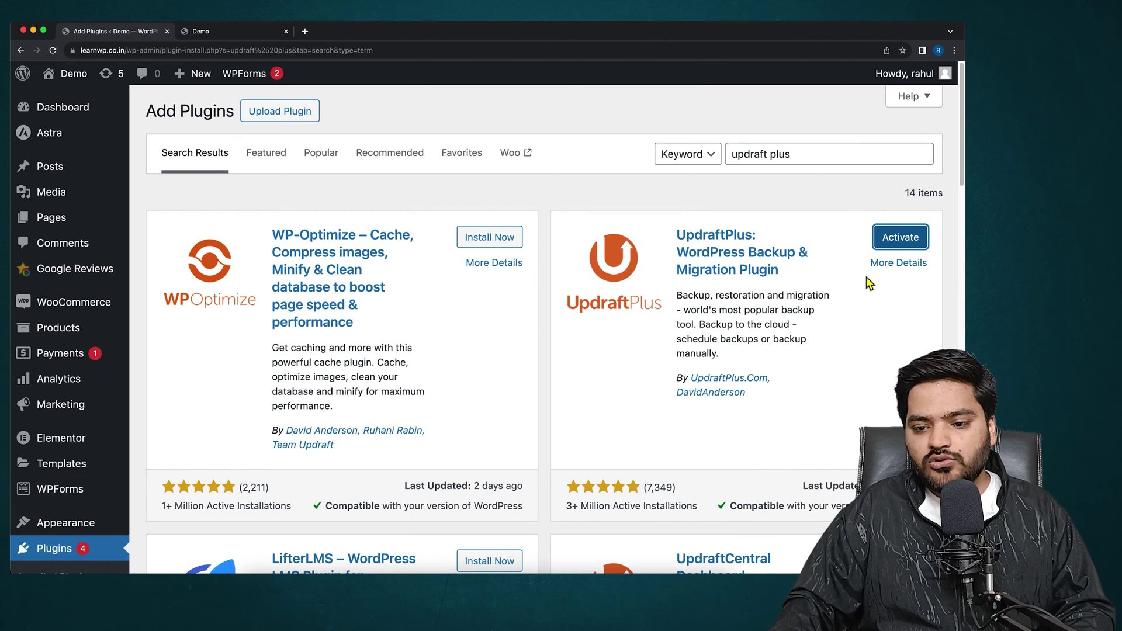
{"action": "left_click", "coordinate": [896, 247]}
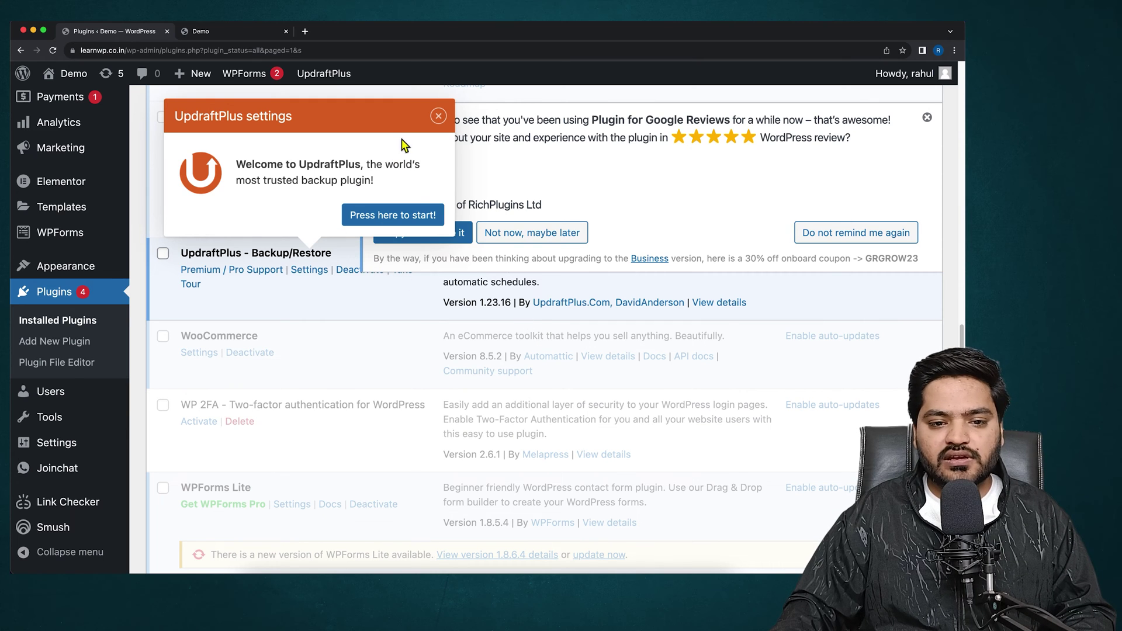
Close the UpdraftPlus welcome tour and open the plugin's settings page, permanently dismissing the Google Reviews notice.
{"action": "left_click", "coordinate": [439, 117]}
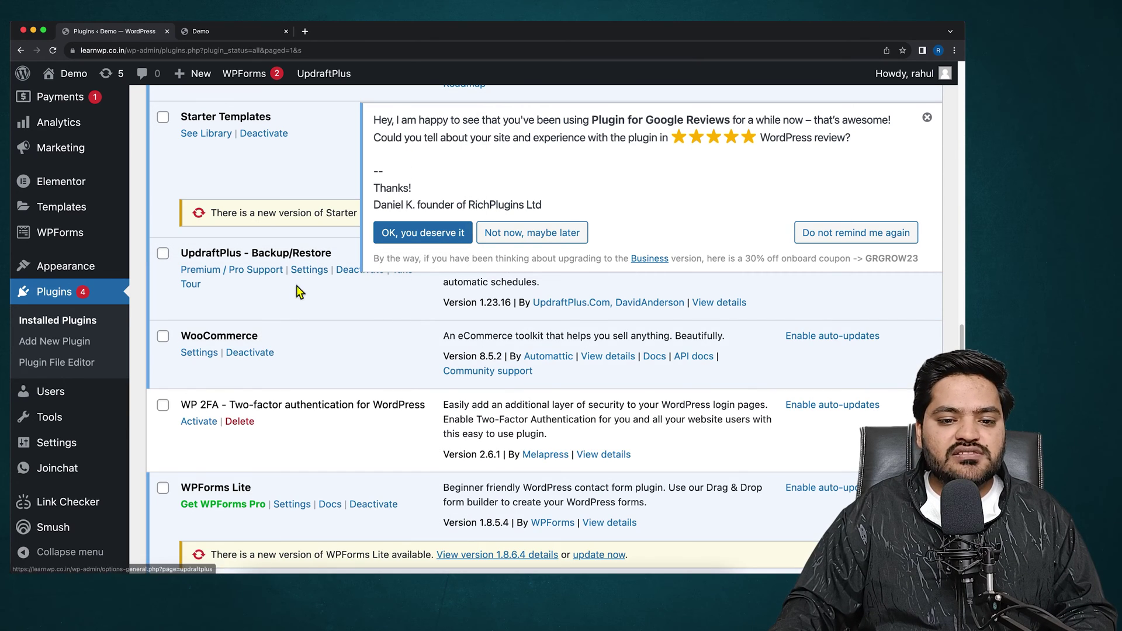
{"action": "left_click", "coordinate": [927, 119]}
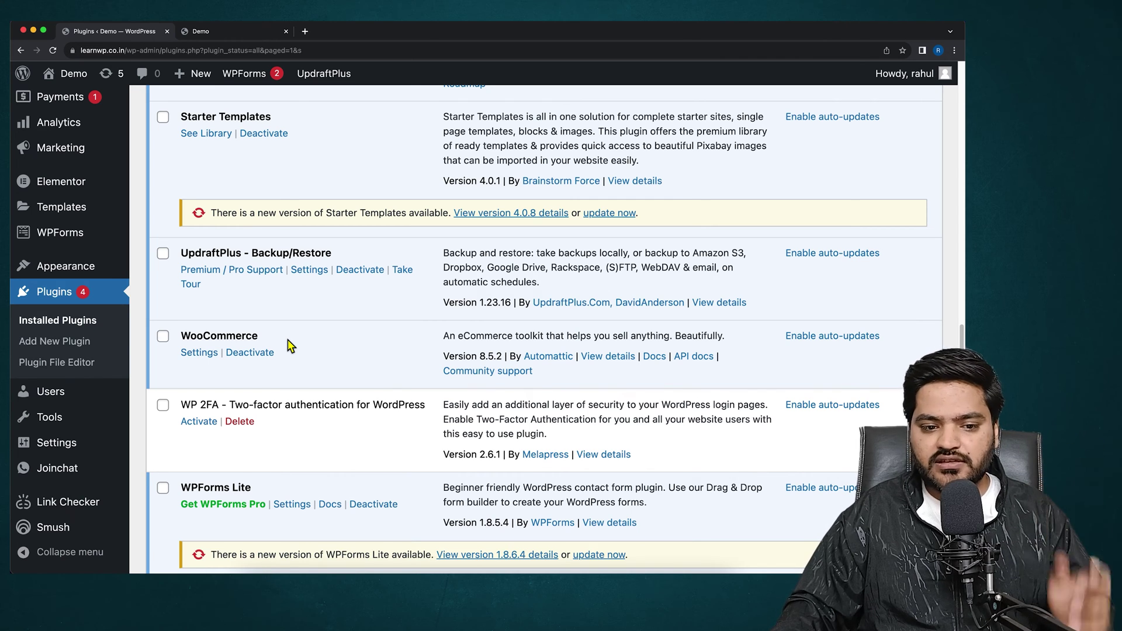
{"action": "left_click", "coordinate": [316, 271]}
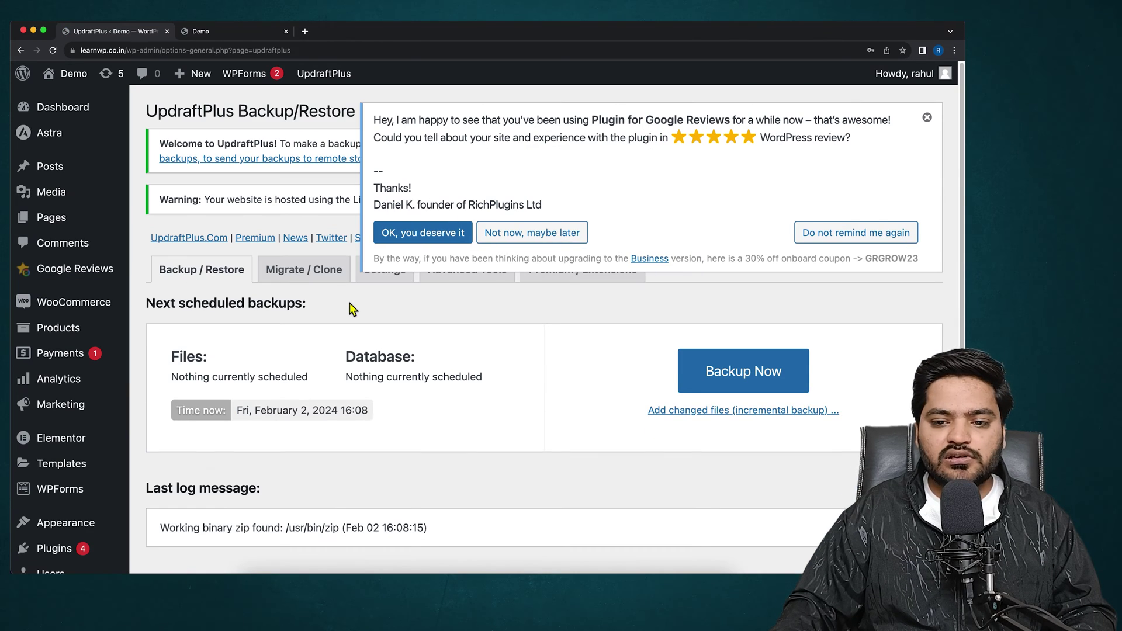
{"action": "left_click", "coordinate": [874, 233]}
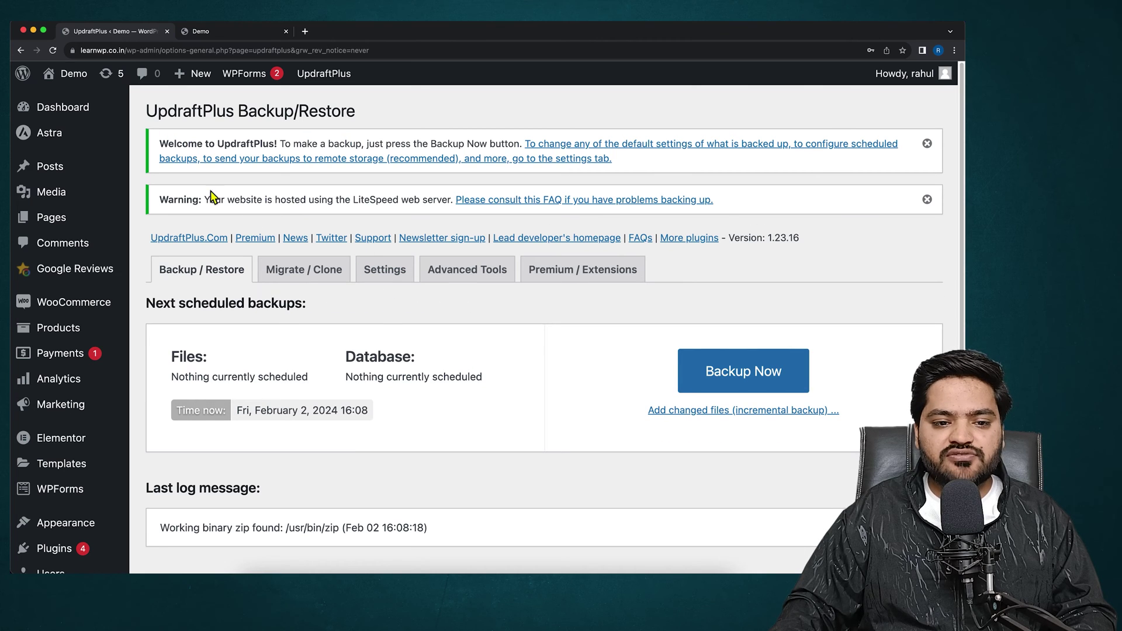
Examine the UpdraftPlus backup page, including the scheduled backups, last log message and existing backups sections.
{"action": "scroll", "coordinate": [295, 252], "scroll_direction": "down", "scroll_amount": 1}
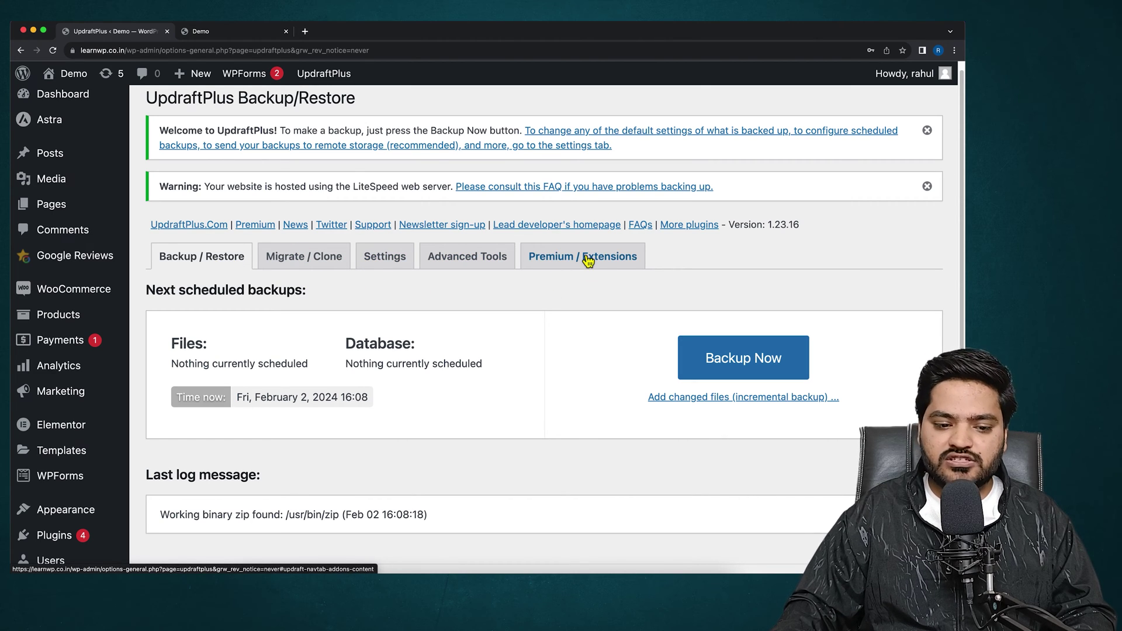
{"action": "scroll", "coordinate": [226, 364], "scroll_direction": "down", "scroll_amount": 5}
{"action": "scroll", "coordinate": [225, 364], "scroll_direction": "down", "scroll_amount": 3}
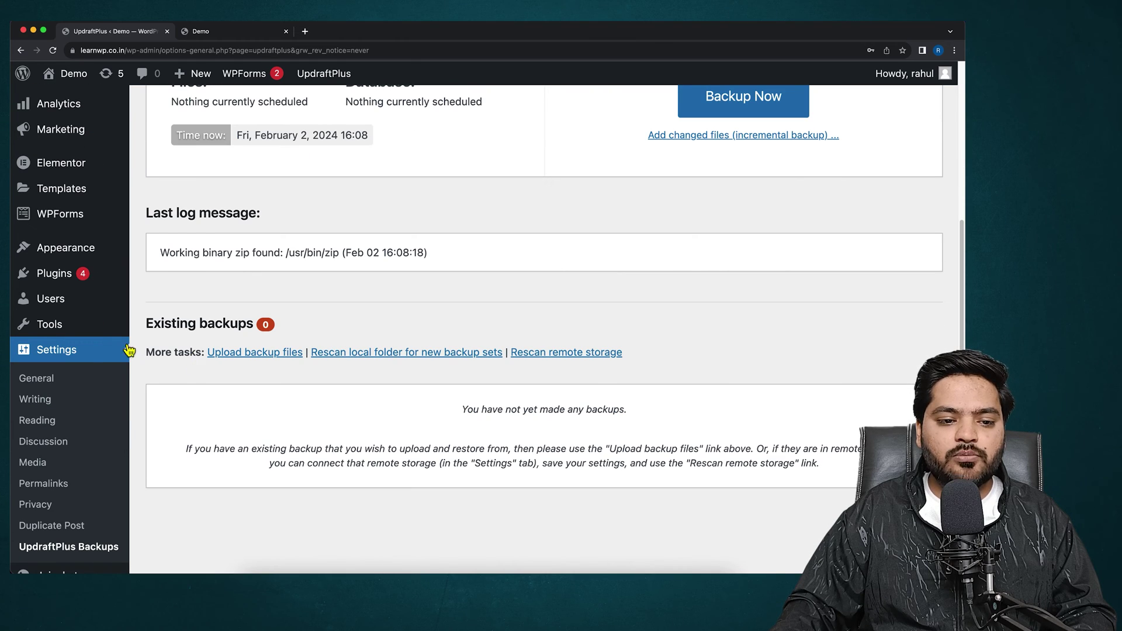
{"action": "scroll", "coordinate": [109, 355], "scroll_direction": "down", "scroll_amount": 4}
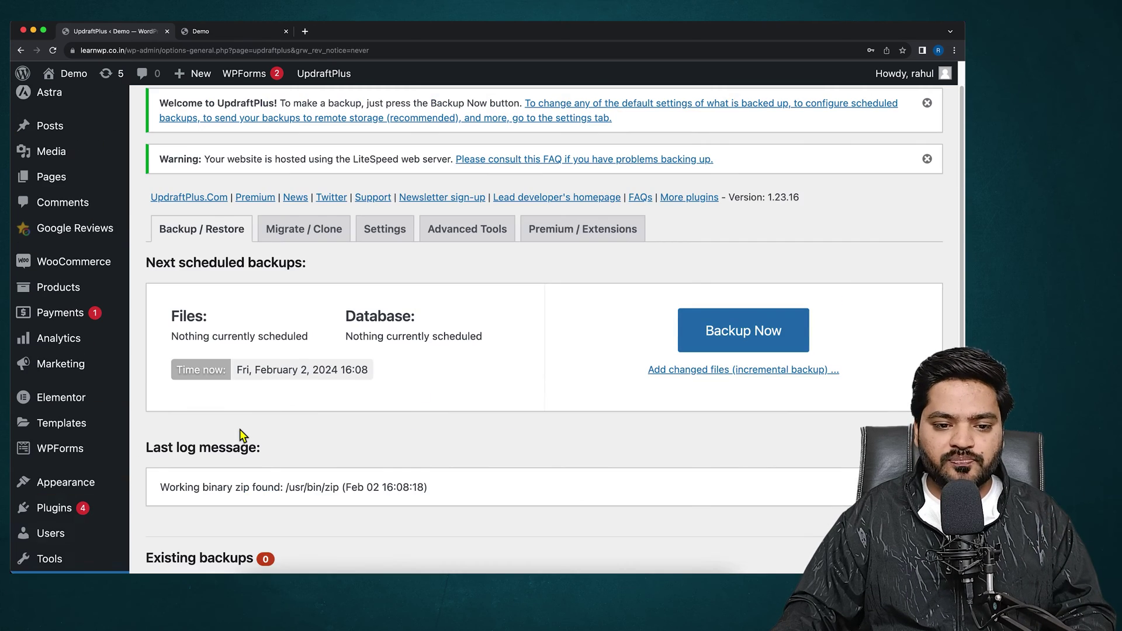
{"action": "scroll", "coordinate": [227, 437], "scroll_direction": "up", "scroll_amount": 10}
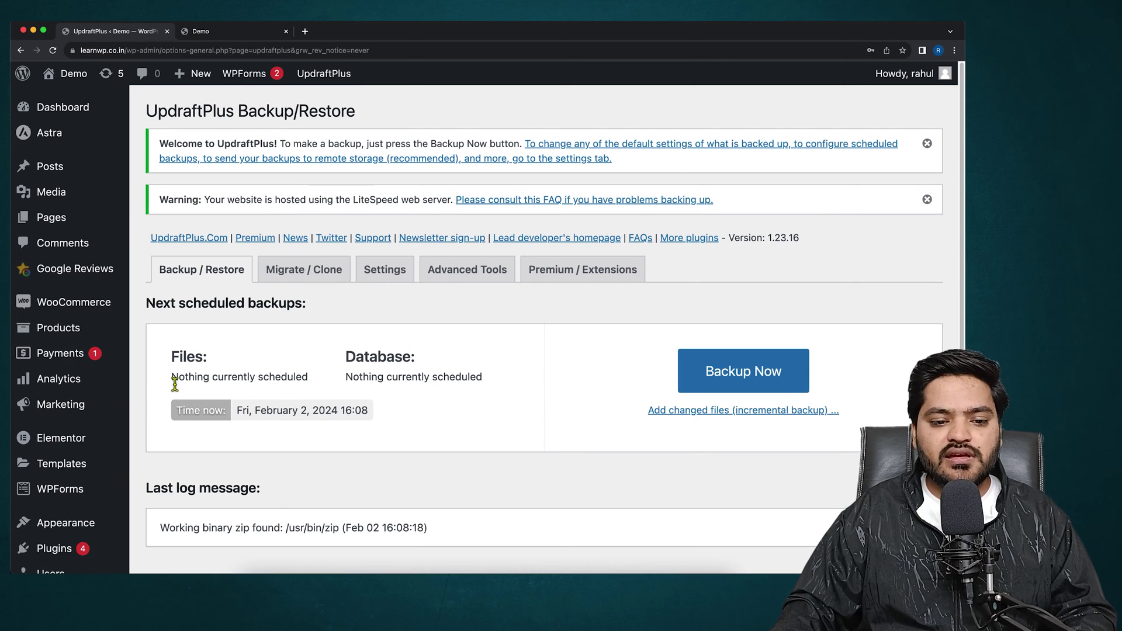
{"action": "left_click_drag", "start_coordinate": [171, 378], "coordinate": [305, 378]}
{"action": "left_click", "coordinate": [308, 380]}
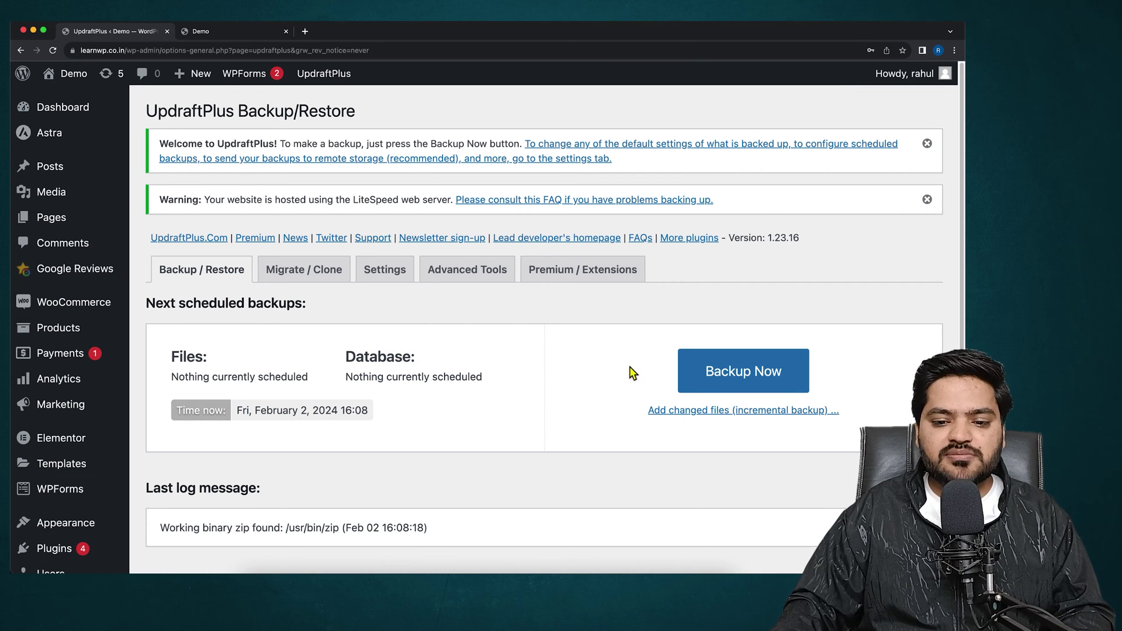
Review the existing backups area and the options for taking a new manual backup, and close the dialog without starting one.
{"action": "left_click", "coordinate": [753, 383]}
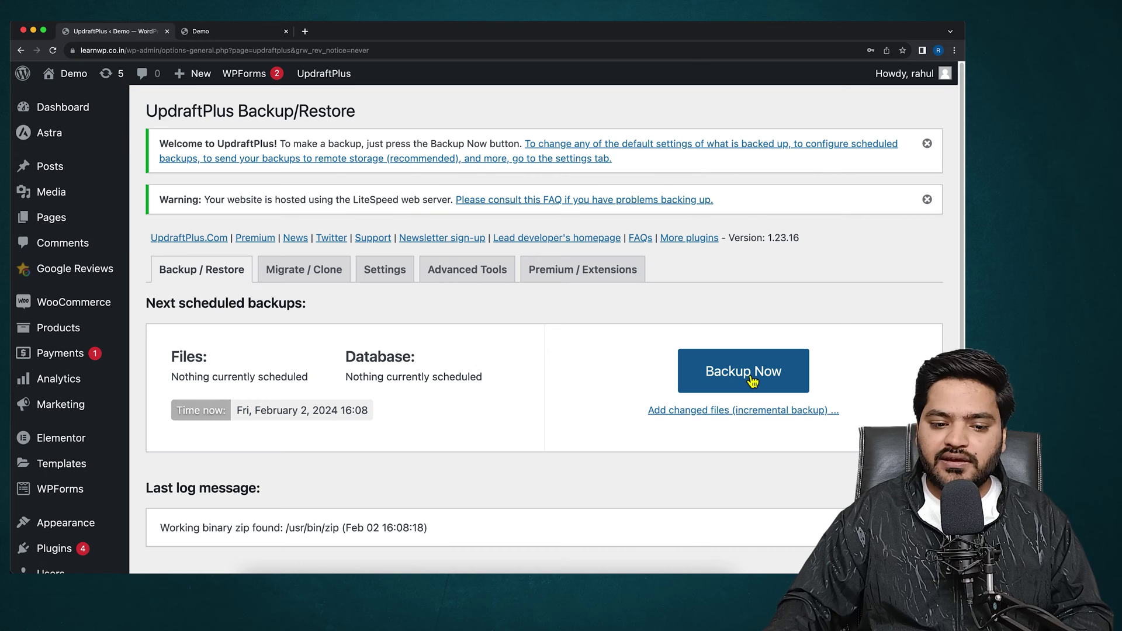
{"action": "scroll", "coordinate": [589, 397], "scroll_direction": "down", "scroll_amount": 4}
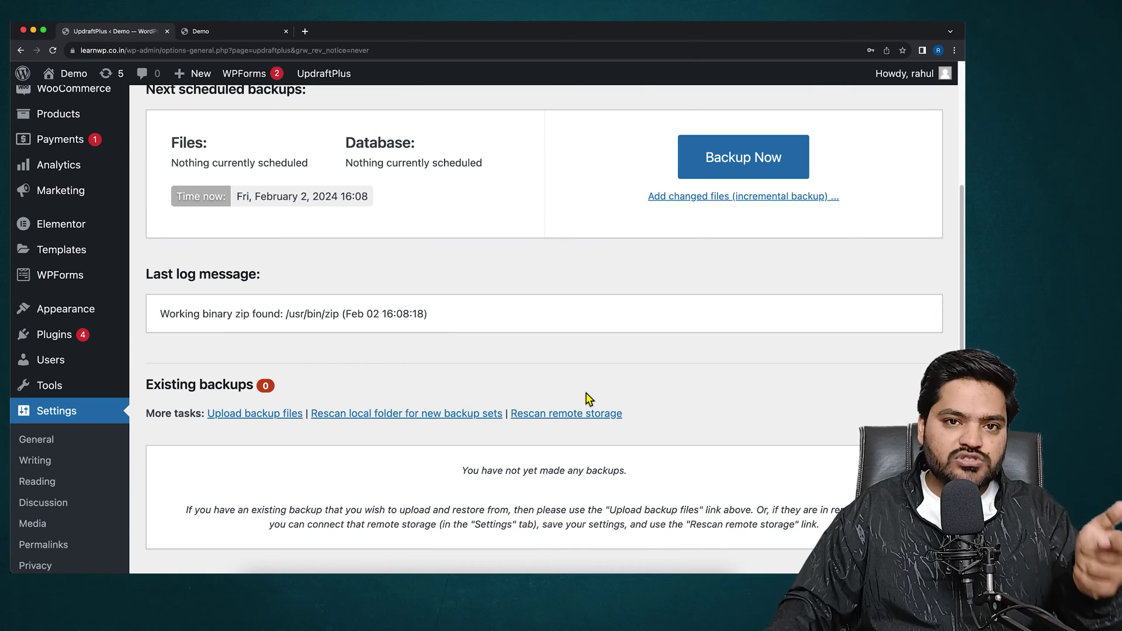
{"action": "scroll", "coordinate": [589, 400], "scroll_direction": "down", "scroll_amount": 3}
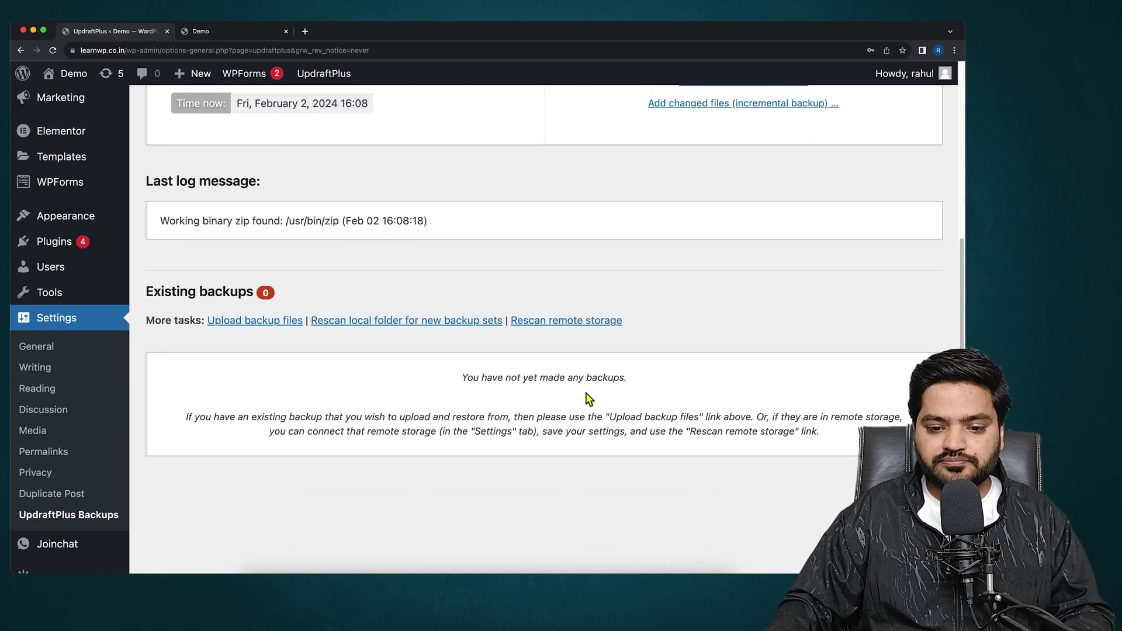
{"action": "scroll", "coordinate": [589, 399], "scroll_direction": "up", "scroll_amount": 6}
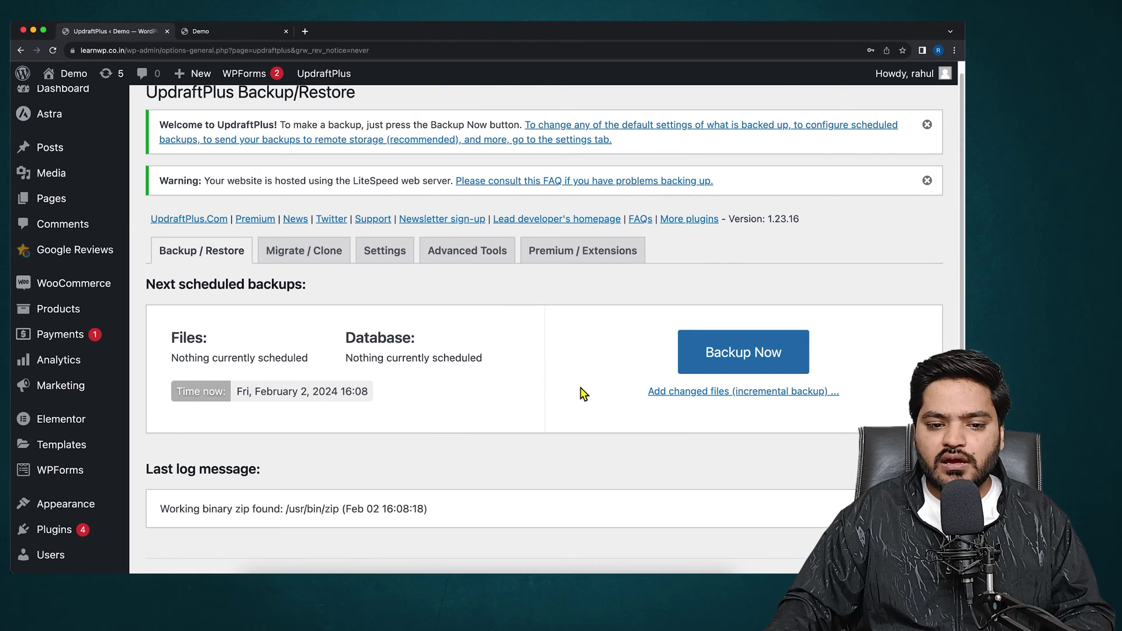
{"action": "left_click", "coordinate": [747, 364]}
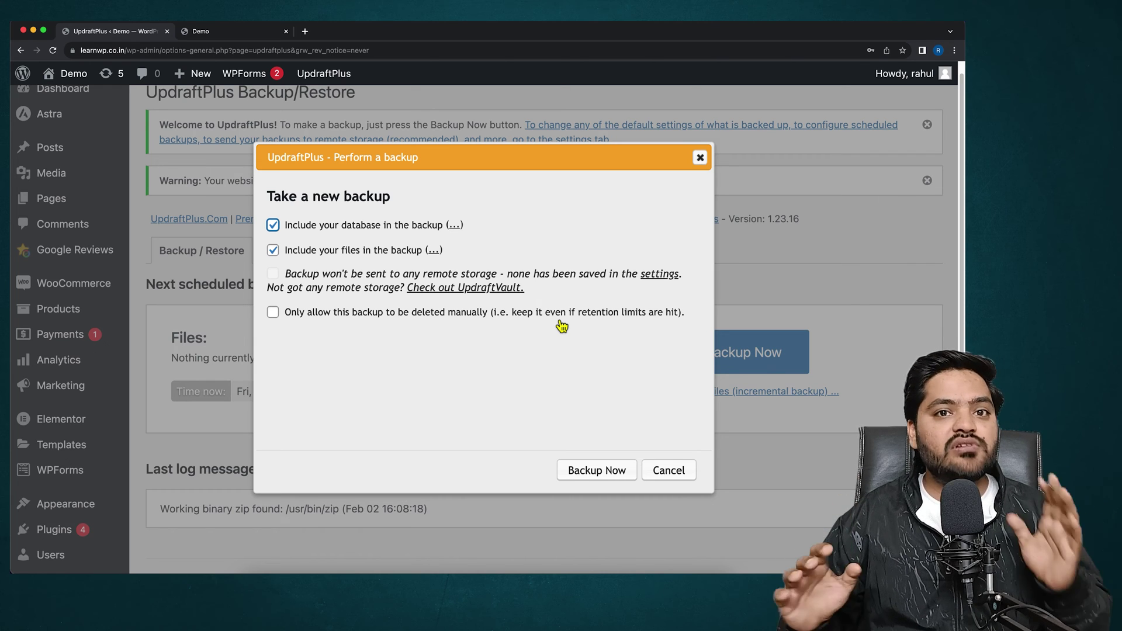
{"action": "left_click", "coordinate": [700, 157]}
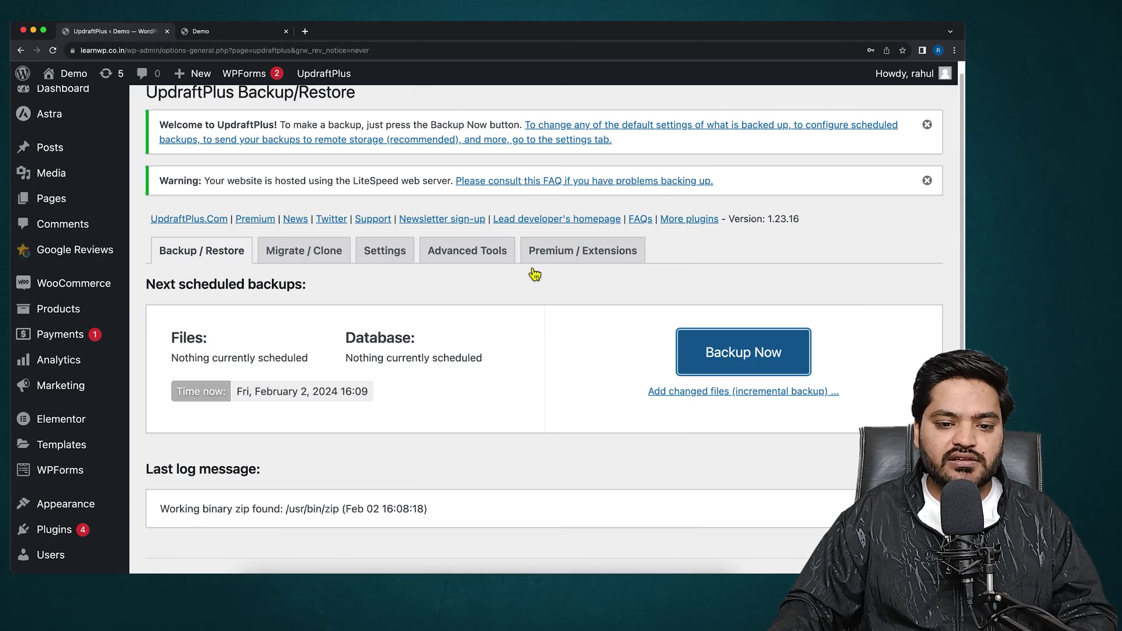
Set both the files backup schedule and the database backup schedule to Daily in the UpdraftPlus settings.
{"action": "left_click", "coordinate": [399, 267]}
{"action": "left_click_drag", "start_coordinate": [149, 298], "coordinate": [268, 295]}
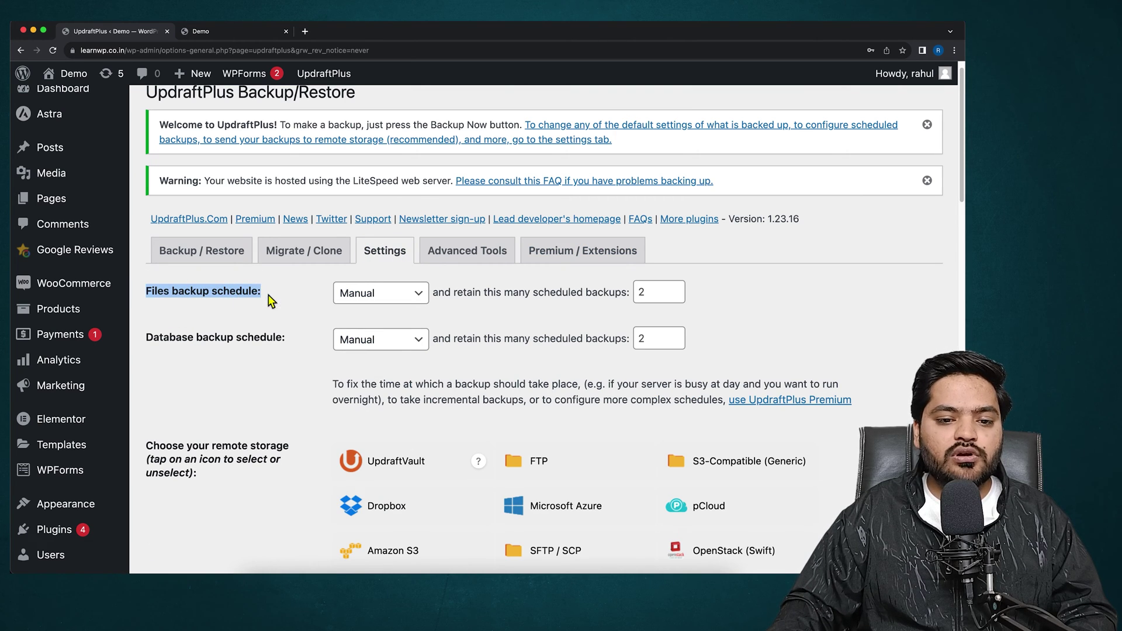
{"action": "left_click", "coordinate": [381, 298]}
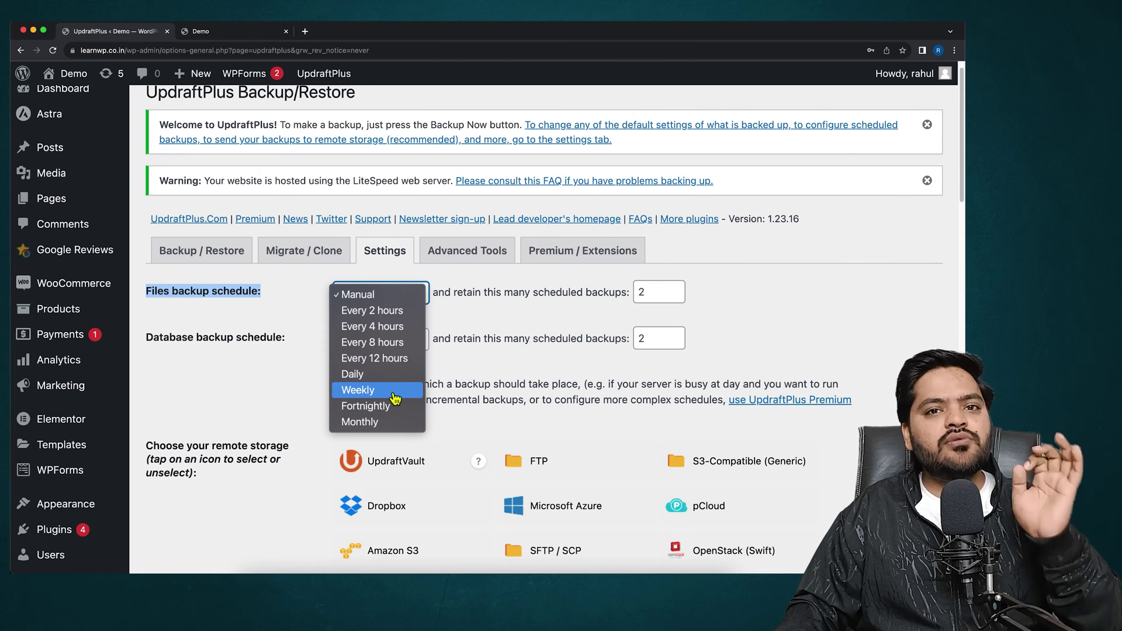
{"action": "left_click", "coordinate": [352, 374]}
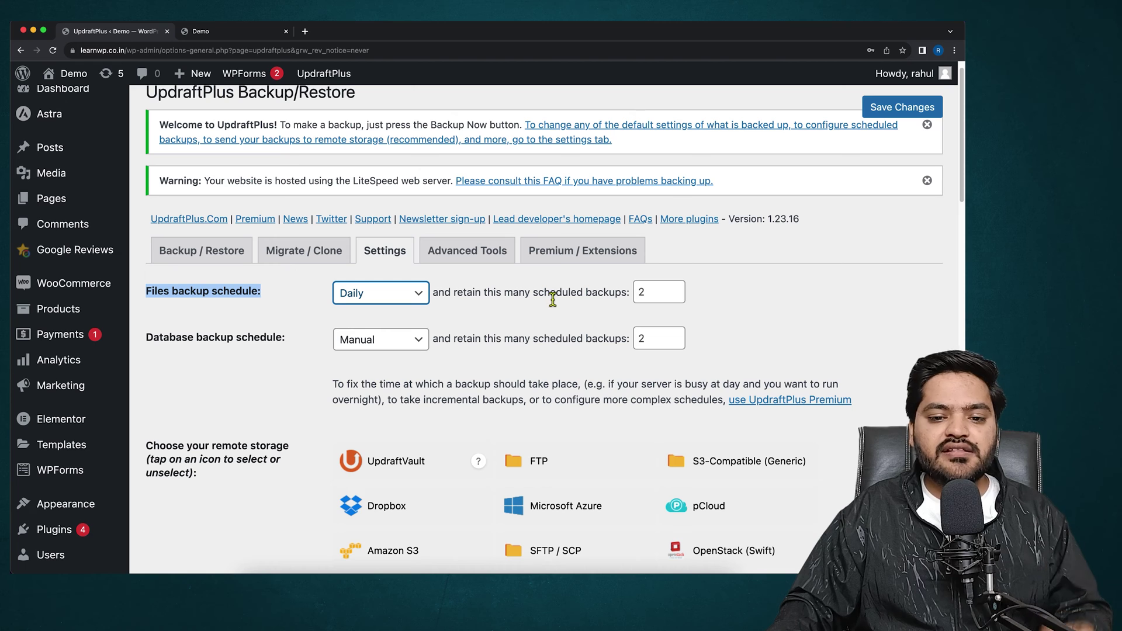
{"action": "left_click", "coordinate": [645, 292]}
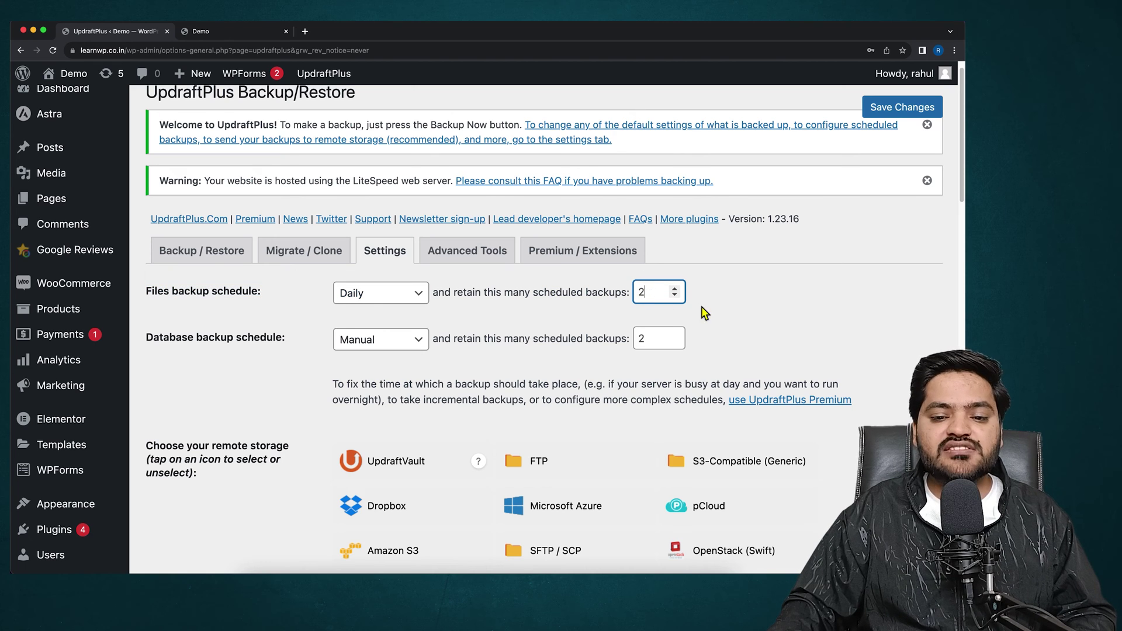
{"action": "left_click", "coordinate": [728, 325]}
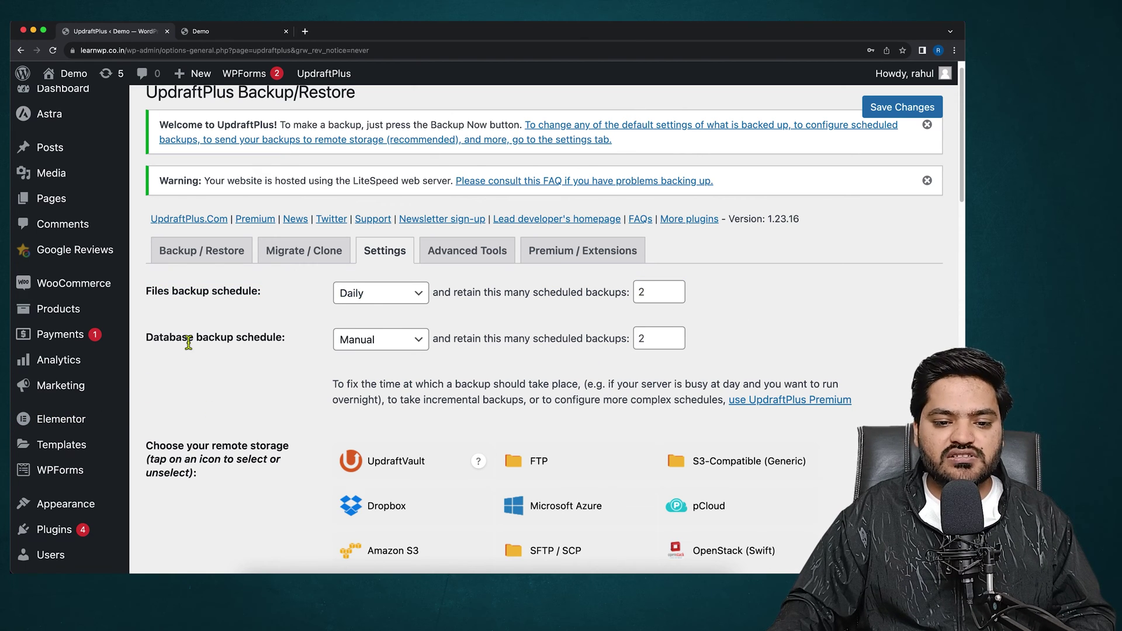
{"action": "left_click", "coordinate": [396, 351]}
{"action": "left_click", "coordinate": [386, 440]}
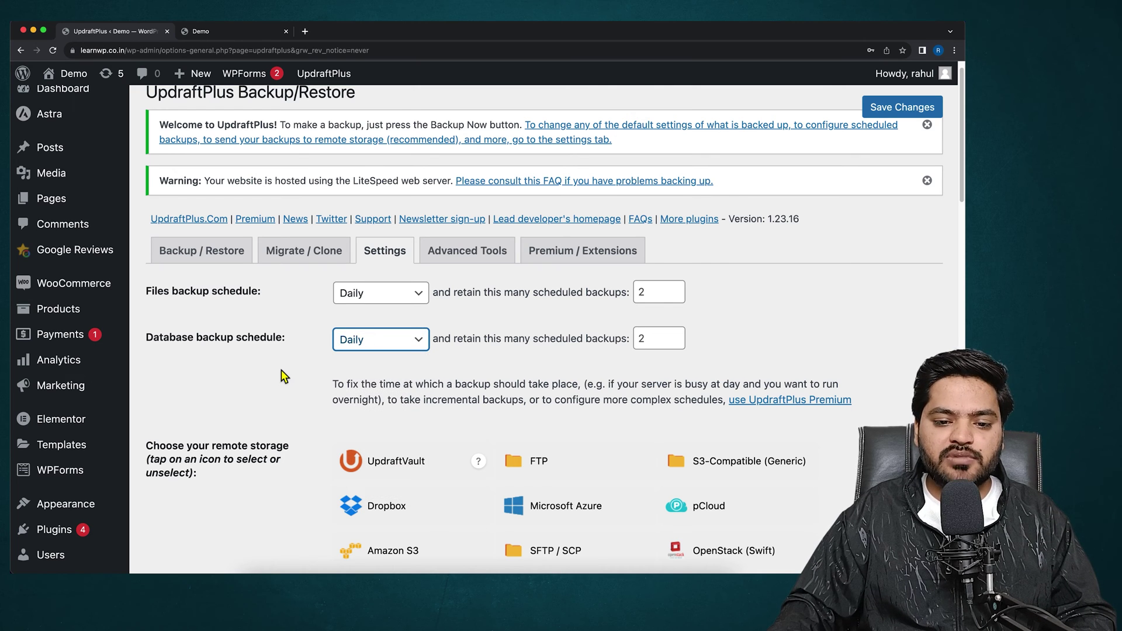
Choose Google Drive as the remote storage for the backups.
{"action": "scroll", "coordinate": [282, 371], "scroll_direction": "down", "scroll_amount": 5}
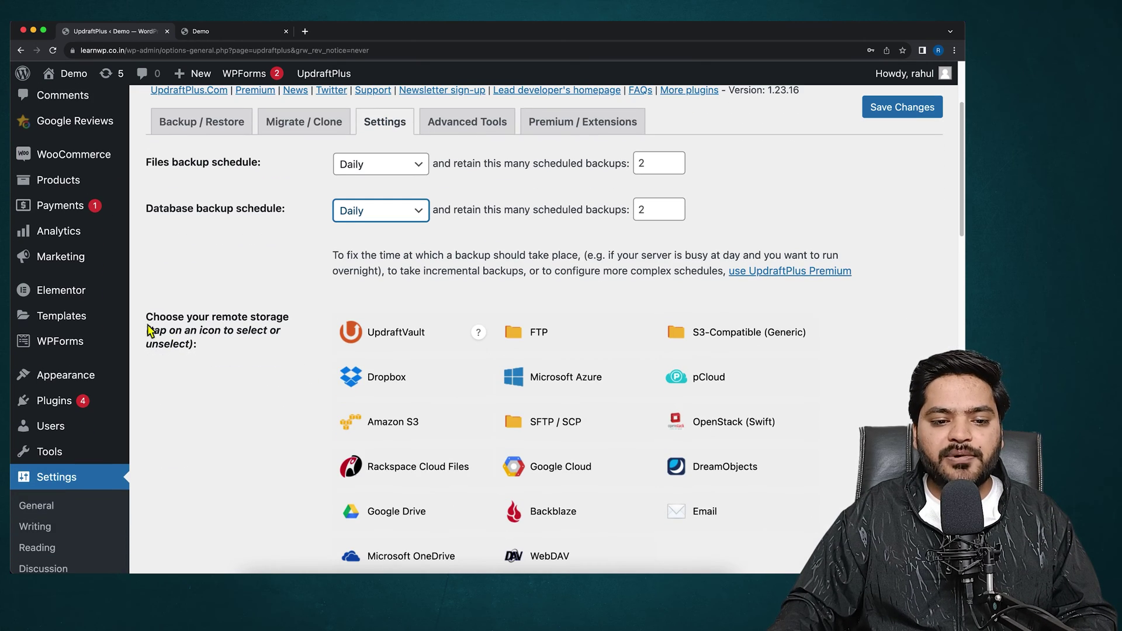
{"action": "left_click", "coordinate": [148, 321]}
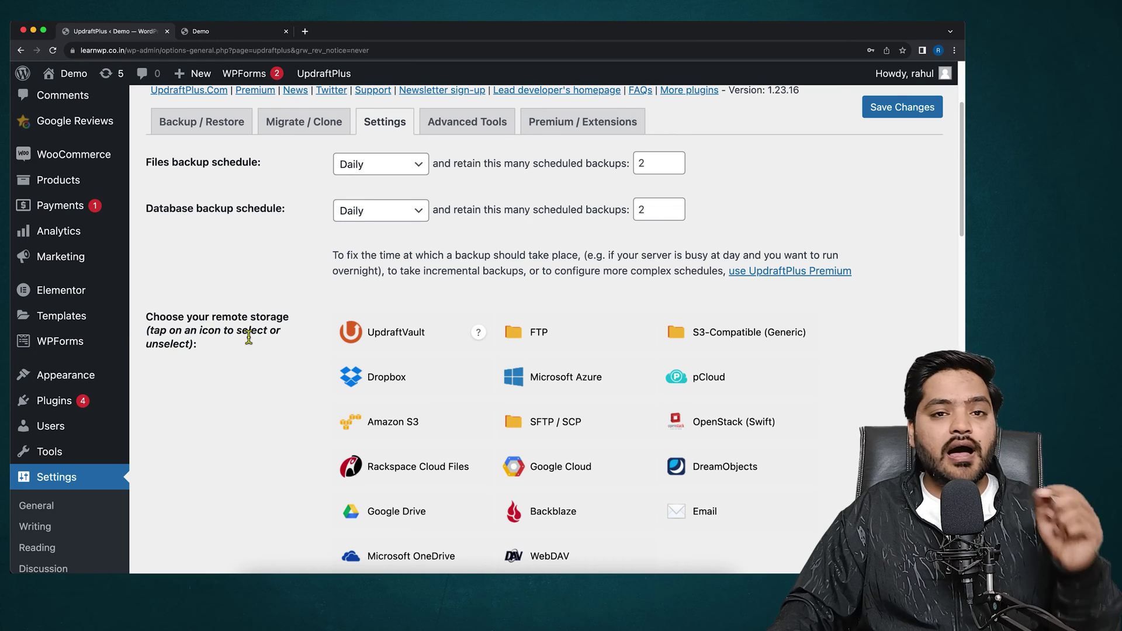
{"action": "scroll", "coordinate": [272, 346], "scroll_direction": "down", "scroll_amount": 3}
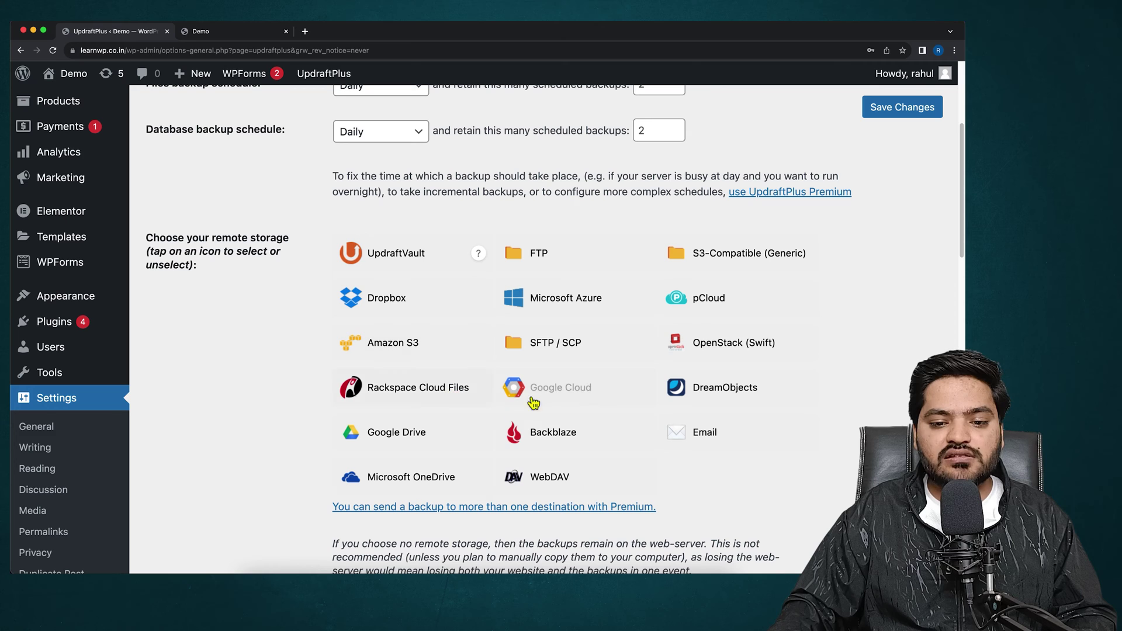
{"action": "left_click", "coordinate": [411, 444]}
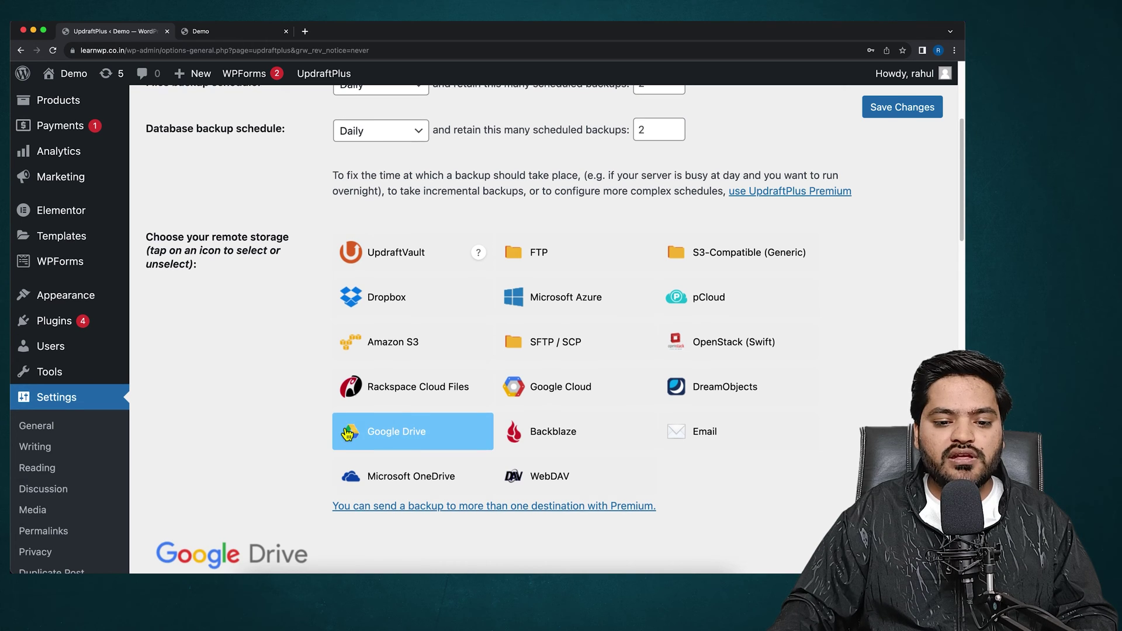
Review the Google Drive folder setting and start signing in with Google to authenticate UpdraftPlus.
{"action": "scroll", "coordinate": [301, 427], "scroll_direction": "down", "scroll_amount": 5}
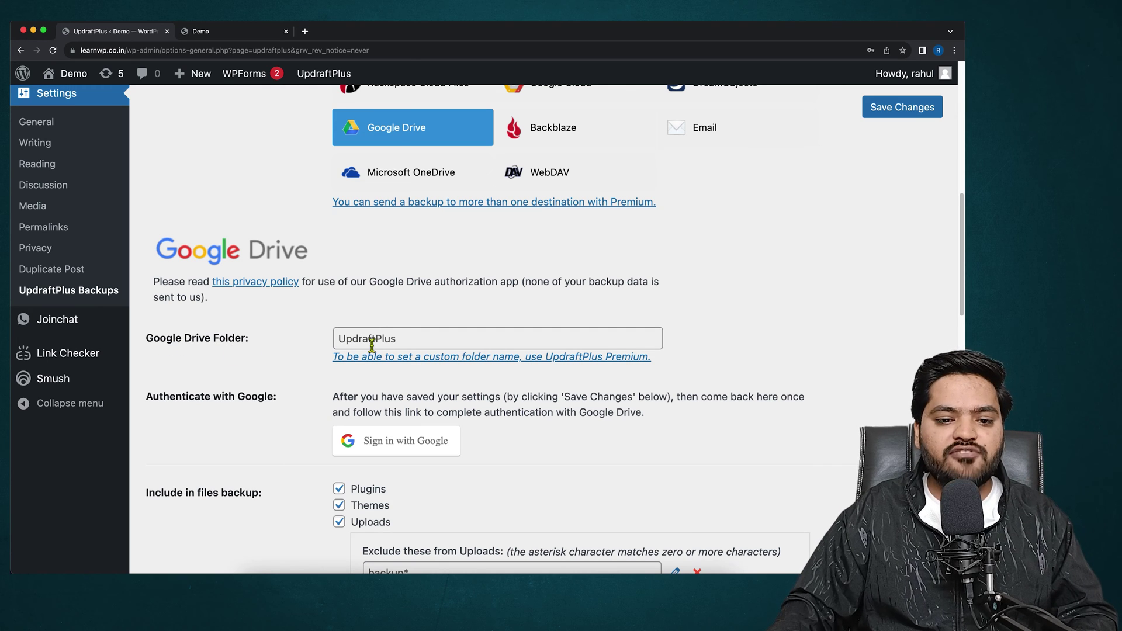
{"action": "left_click_drag", "start_coordinate": [402, 341], "coordinate": [334, 346]}
{"action": "left_click", "coordinate": [308, 364]}
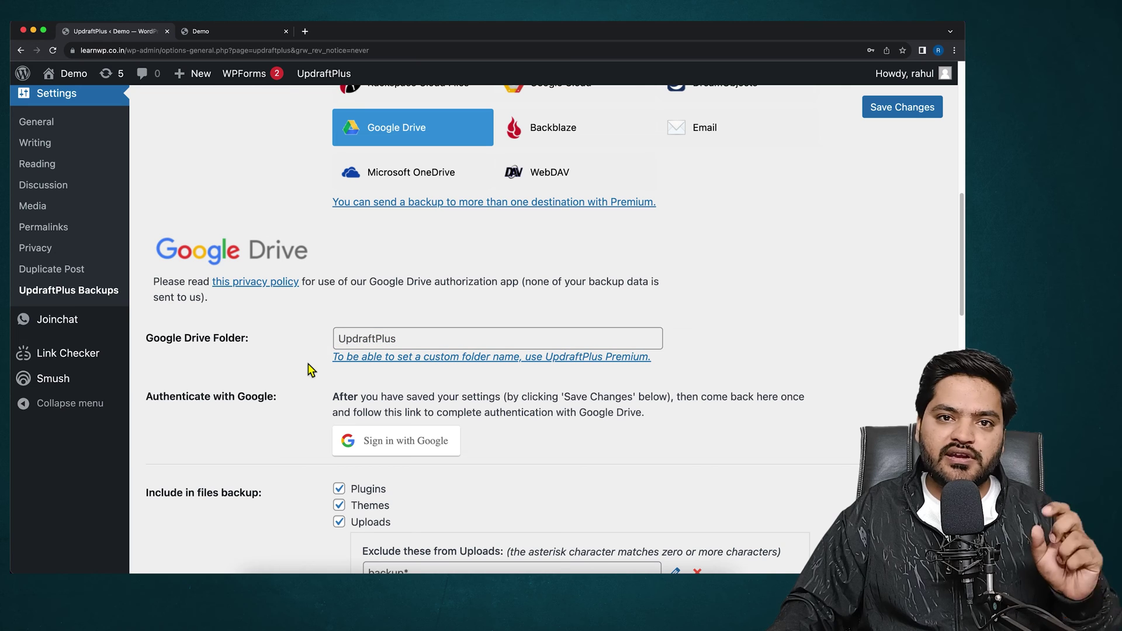
{"action": "scroll", "coordinate": [310, 377], "scroll_direction": "down", "scroll_amount": 2}
{"action": "left_click_drag", "start_coordinate": [169, 363], "coordinate": [239, 366]}
{"action": "left_click", "coordinate": [240, 366]}
{"action": "left_click", "coordinate": [394, 410]}
{"action": "left_click", "coordinate": [516, 225]}
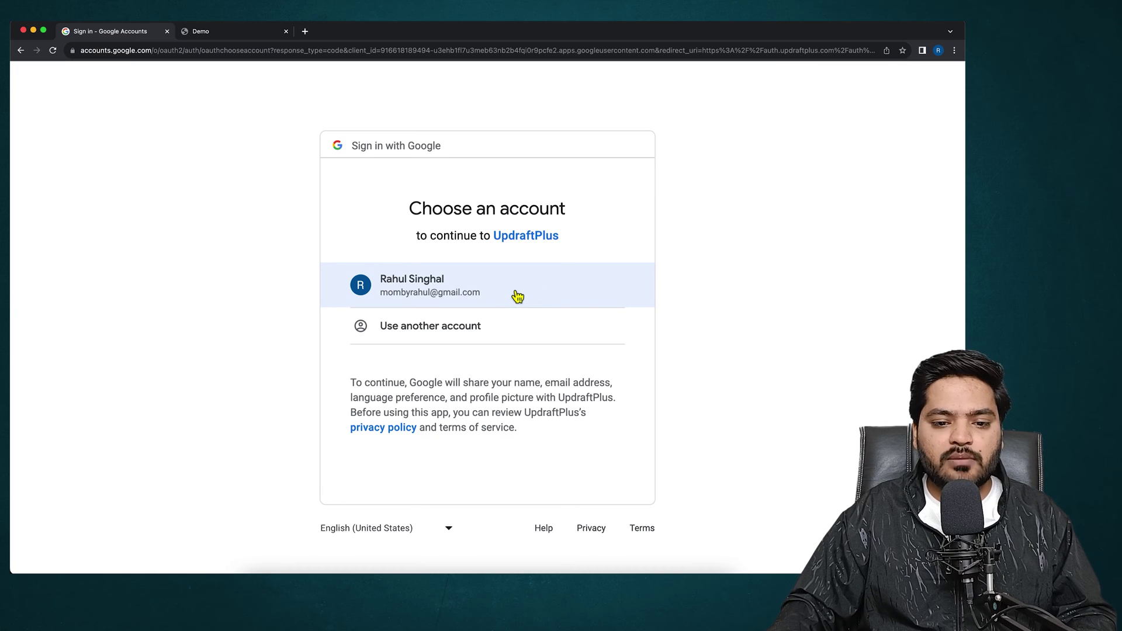
Choose the Google account, allow UpdraftPlus to access its Google Drive files, and complete the setup.
{"action": "left_click", "coordinate": [517, 297]}
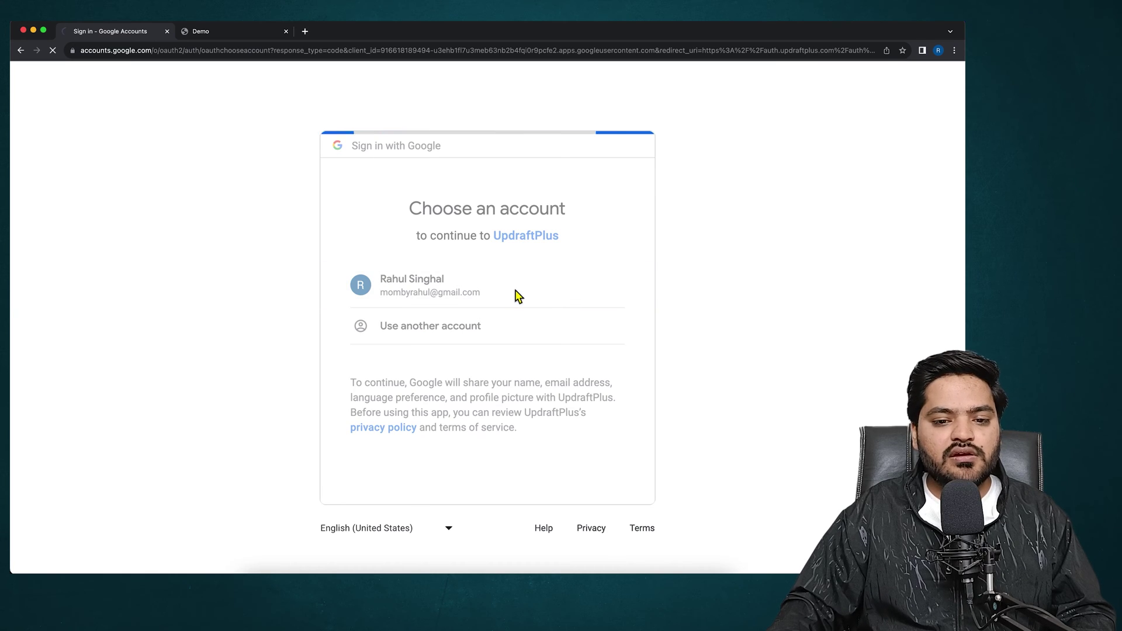
{"action": "left_click", "coordinate": [570, 389]}
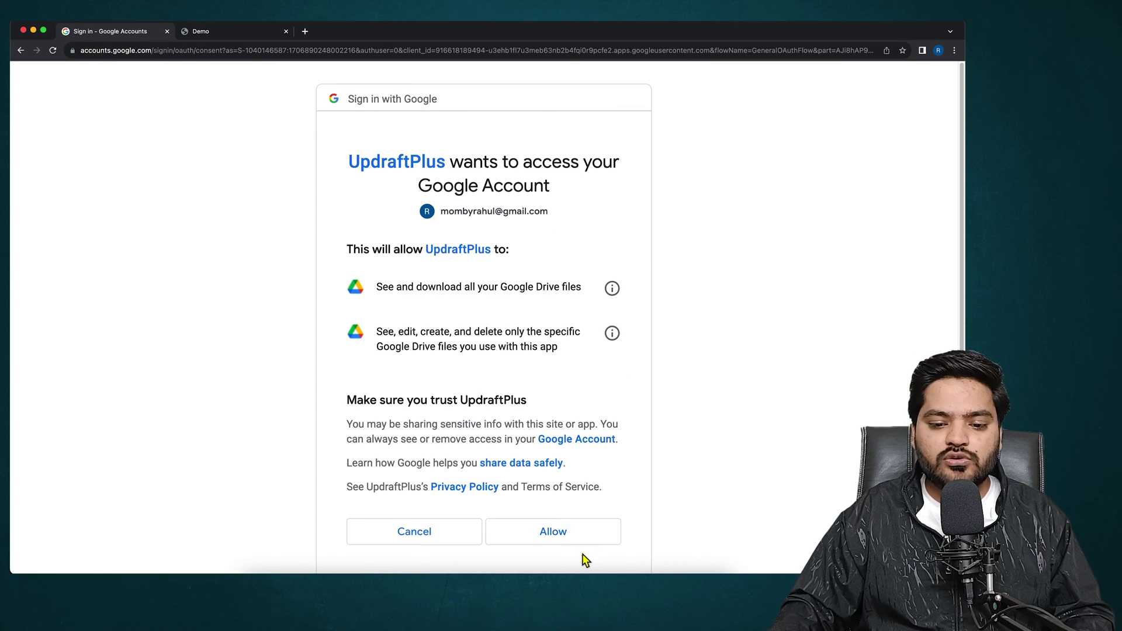
{"action": "left_click", "coordinate": [582, 537]}
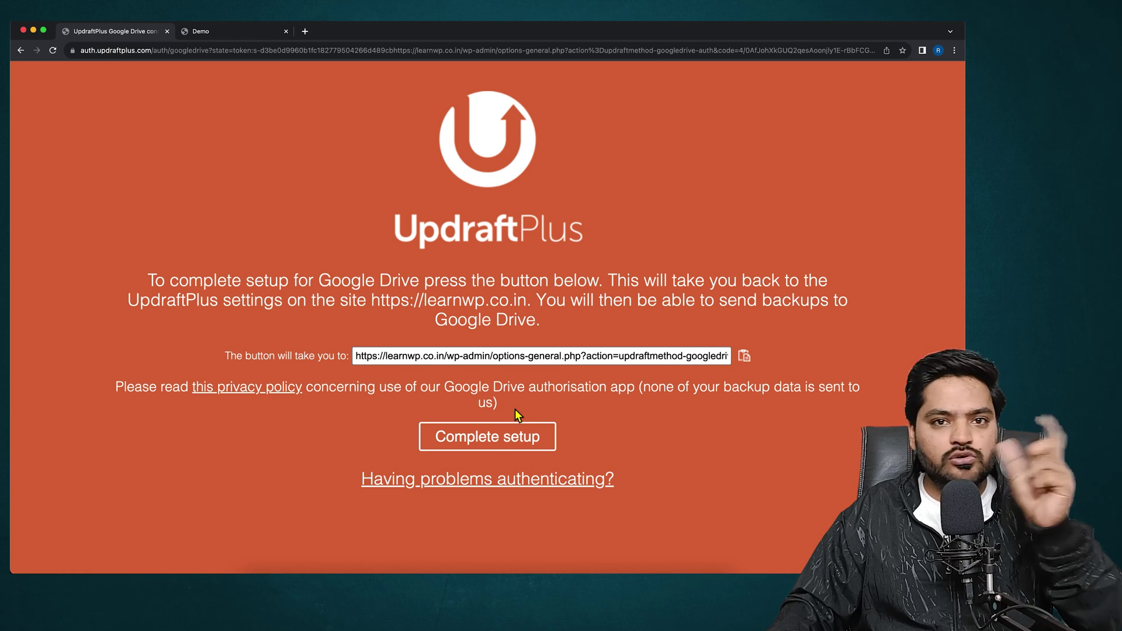
{"action": "left_click", "coordinate": [498, 448]}
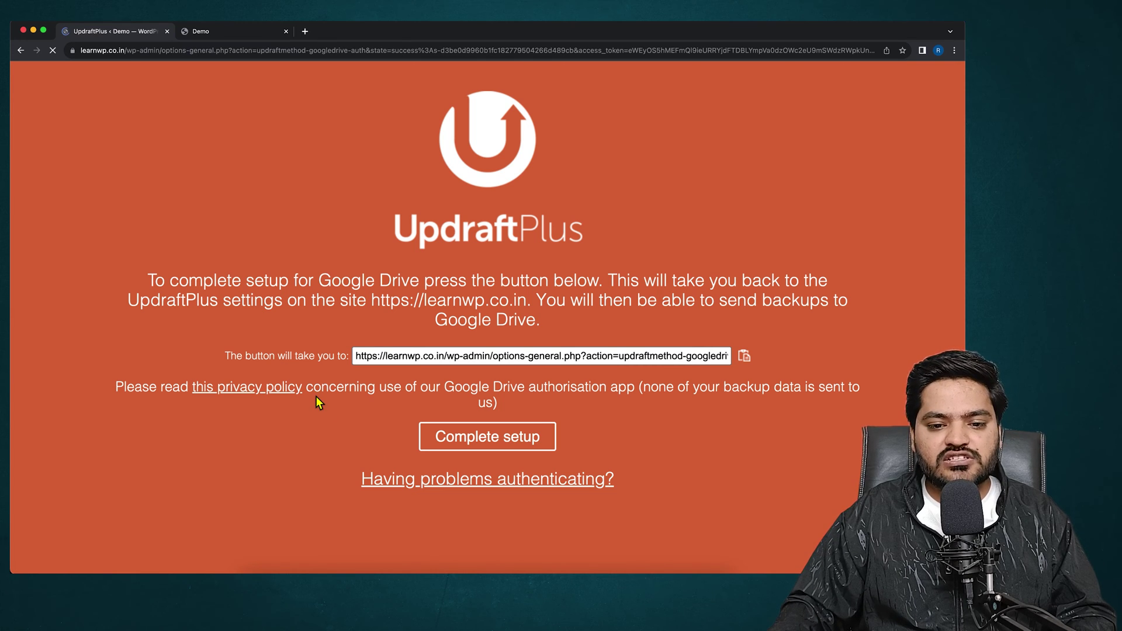
Set the files backup schedule and the database backup schedule to Daily again in the UpdraftPlus settings.
{"action": "scroll", "coordinate": [355, 395], "scroll_direction": "down", "scroll_amount": 1}
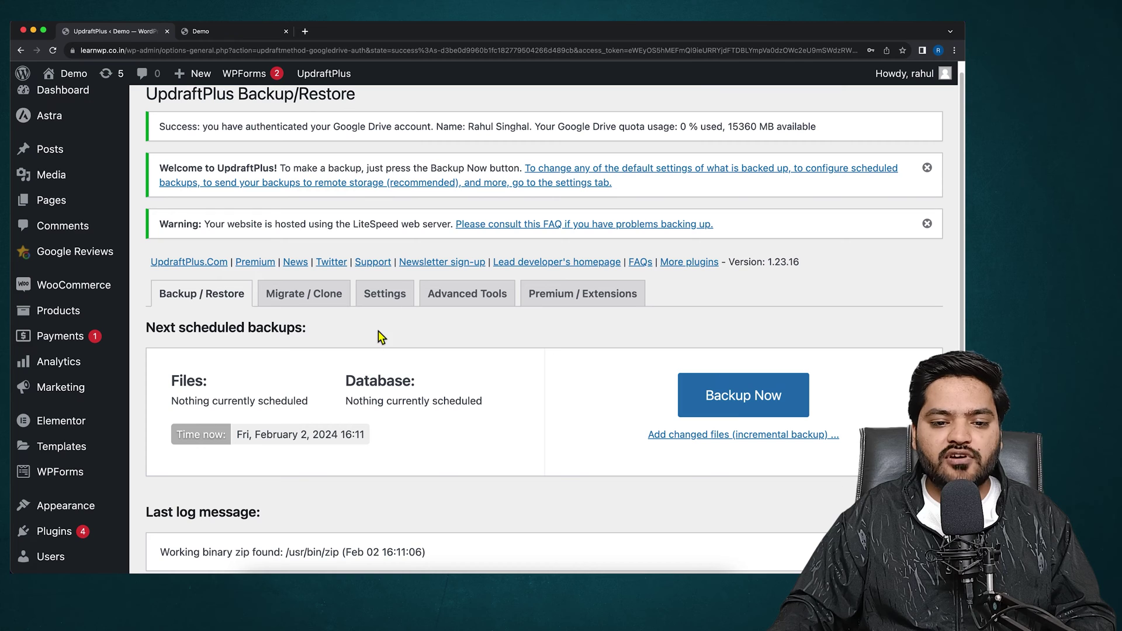
{"action": "left_click", "coordinate": [386, 297]}
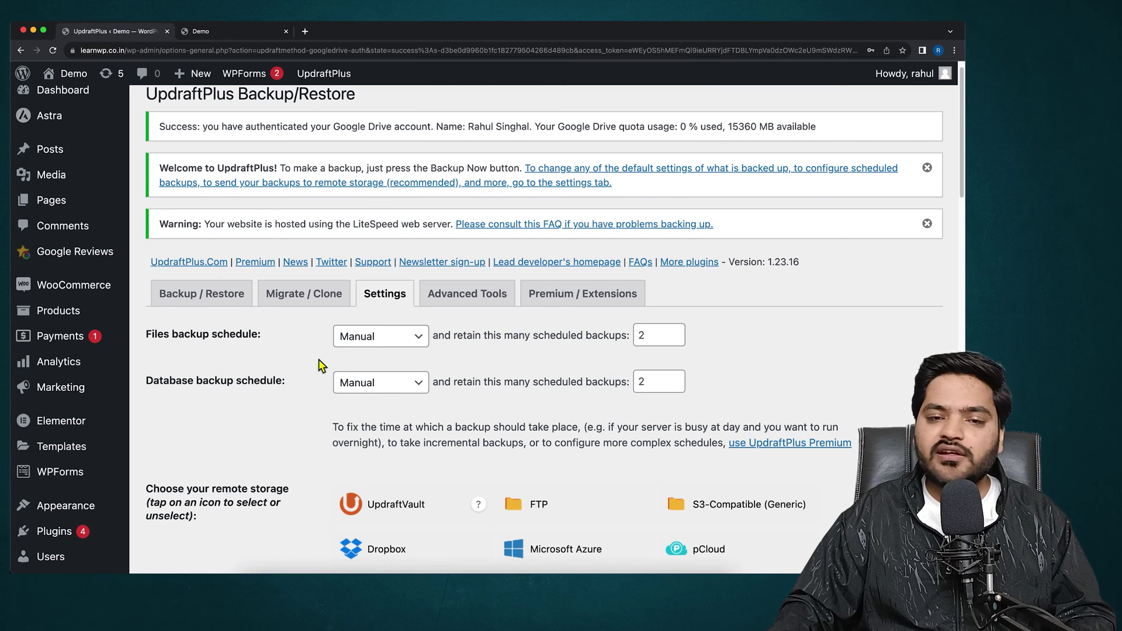
{"action": "left_click", "coordinate": [381, 340]}
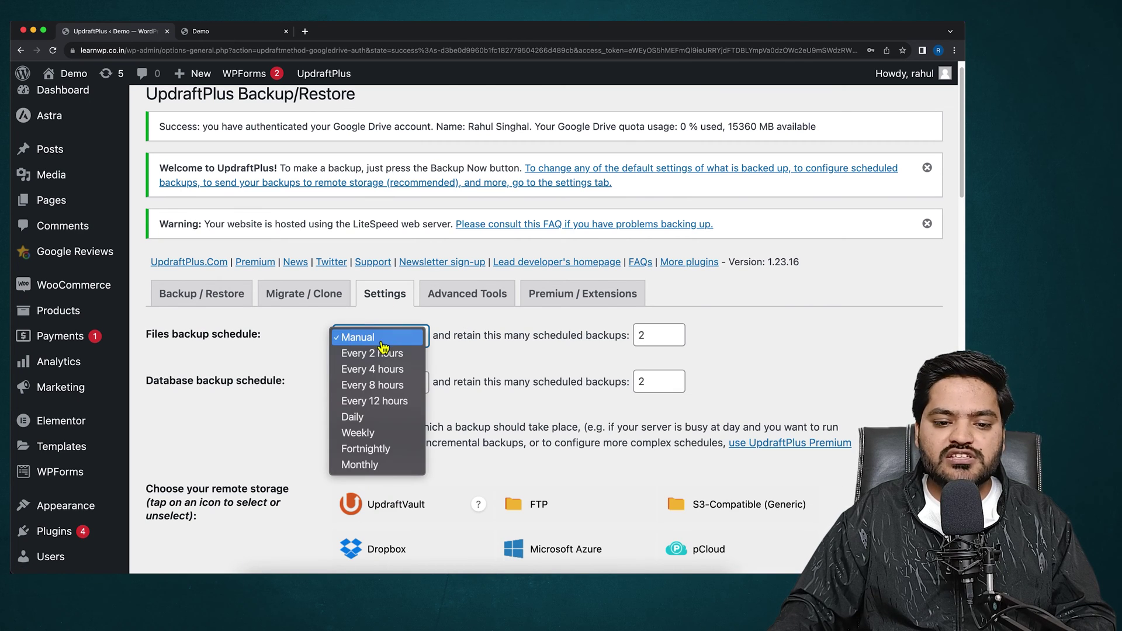
{"action": "left_click", "coordinate": [383, 416]}
{"action": "left_click", "coordinate": [397, 388]}
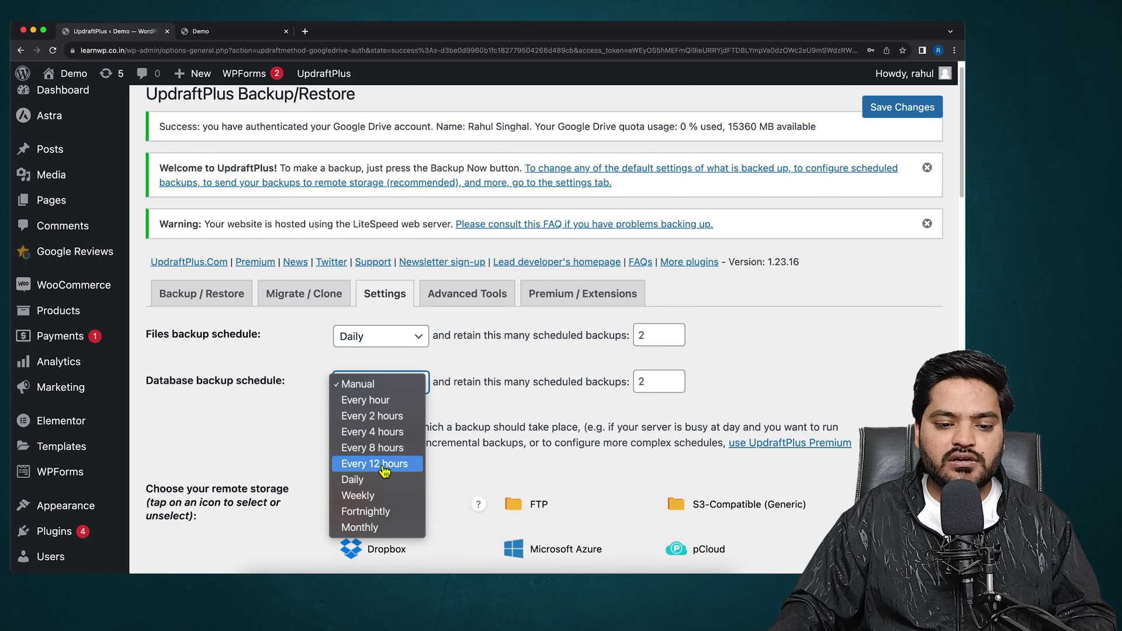
{"action": "left_click", "coordinate": [377, 476]}
Select Google Drive again as the remote storage for the backups.
{"action": "scroll", "coordinate": [308, 390], "scroll_direction": "down", "scroll_amount": 7}
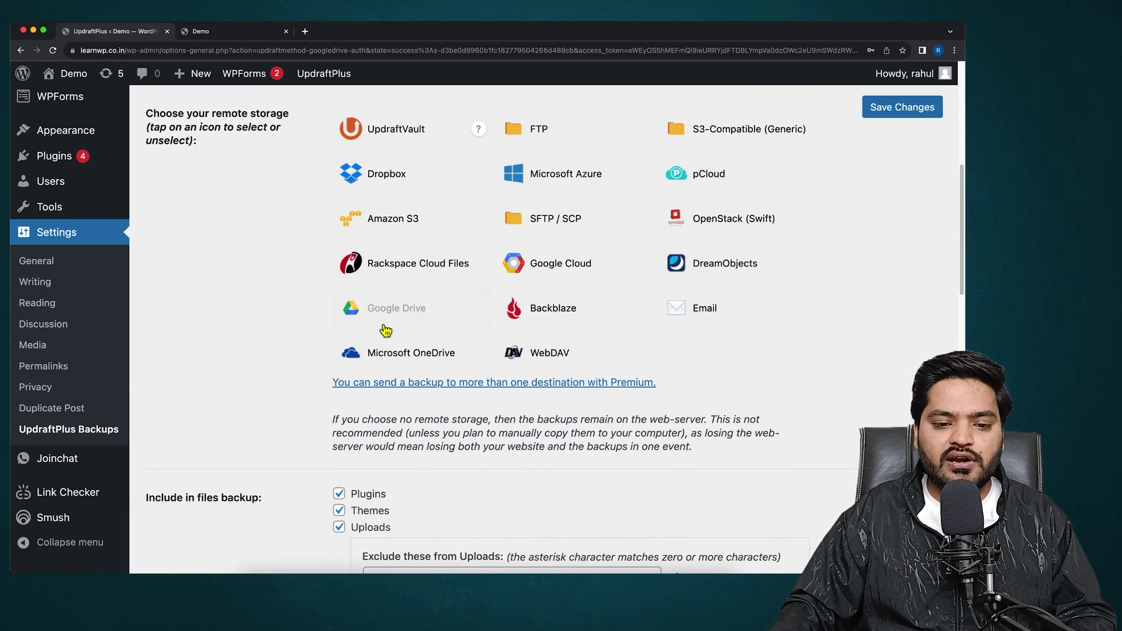
{"action": "scroll", "coordinate": [380, 325], "scroll_direction": "down", "scroll_amount": 2}
{"action": "scroll", "coordinate": [380, 324], "scroll_direction": "up", "scroll_amount": 2}
{"action": "scroll", "coordinate": [380, 323], "scroll_direction": "down", "scroll_amount": 10}
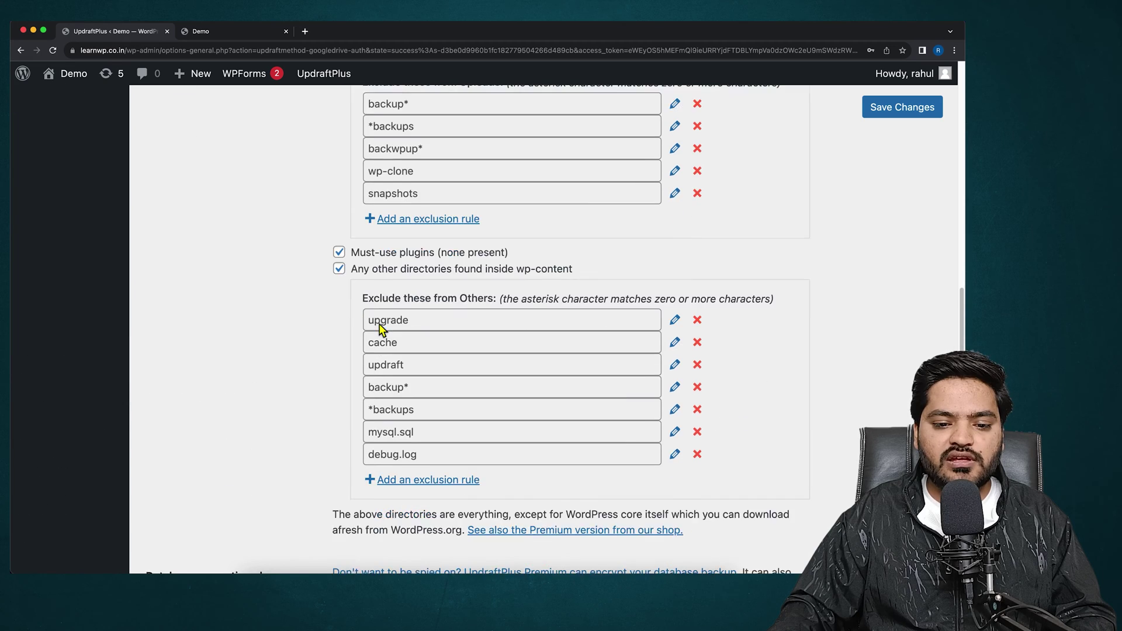
{"action": "scroll", "coordinate": [380, 323], "scroll_direction": "up", "scroll_amount": 10}
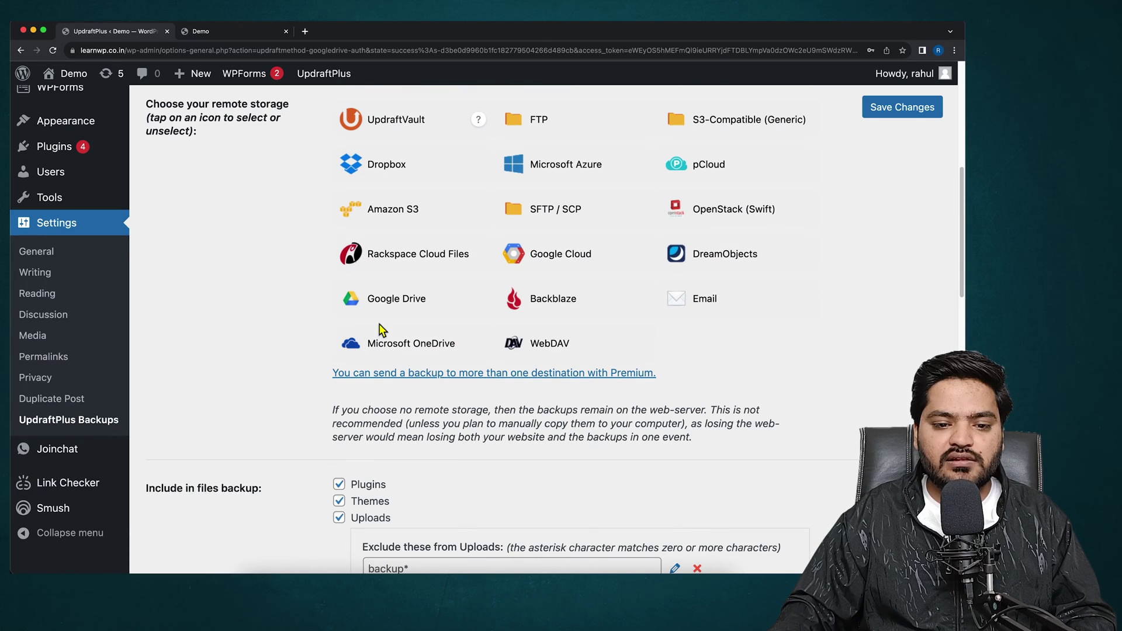
{"action": "left_click", "coordinate": [409, 307]}
Check the Google Drive authentication and the remaining backup options, and save the UpdraftPlus settings.
{"action": "scroll", "coordinate": [306, 346], "scroll_direction": "down", "scroll_amount": 3}
{"action": "scroll", "coordinate": [306, 351], "scroll_direction": "down", "scroll_amount": 4}
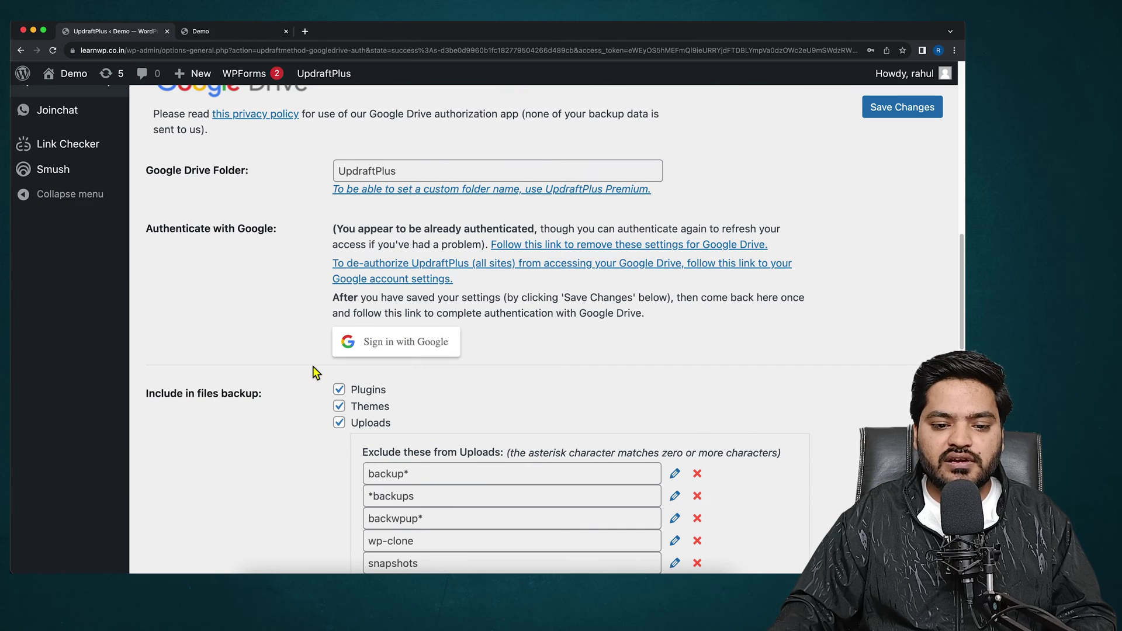
{"action": "scroll", "coordinate": [310, 369], "scroll_direction": "down", "scroll_amount": 7}
{"action": "scroll", "coordinate": [314, 368], "scroll_direction": "down", "scroll_amount": 7}
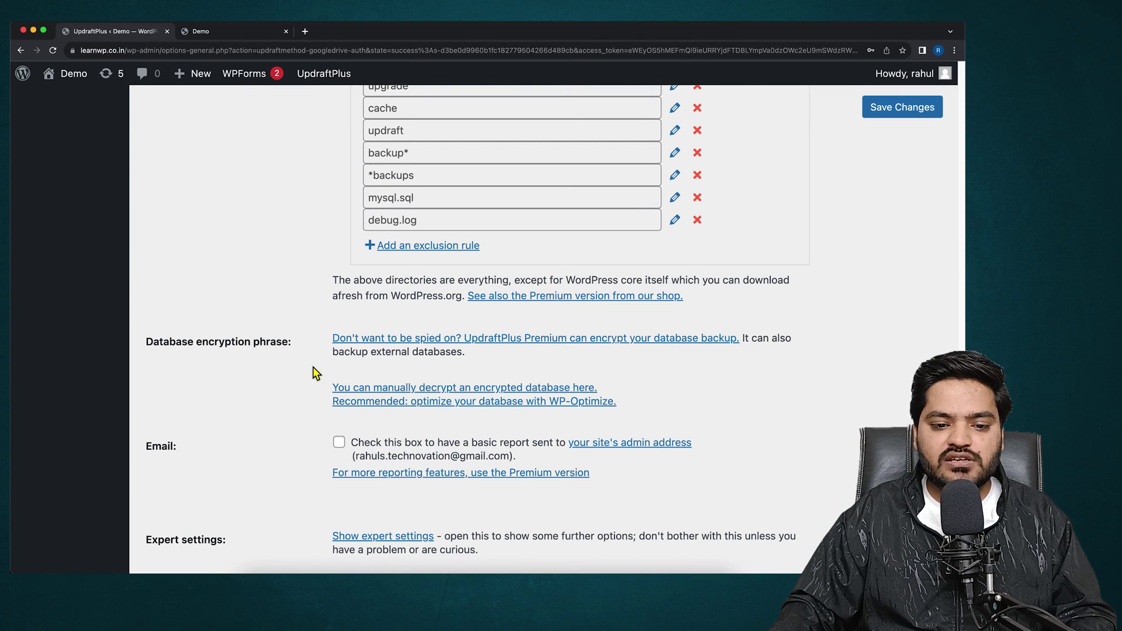
{"action": "scroll", "coordinate": [313, 367], "scroll_direction": "down", "scroll_amount": 4}
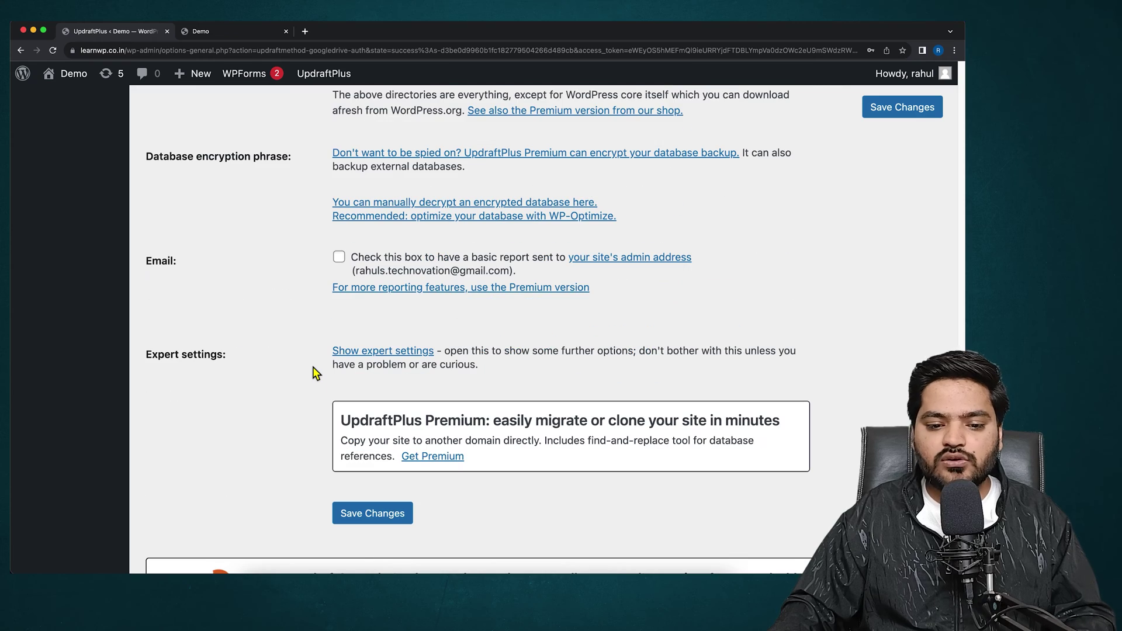
{"action": "scroll", "coordinate": [313, 366], "scroll_direction": "down", "scroll_amount": 3}
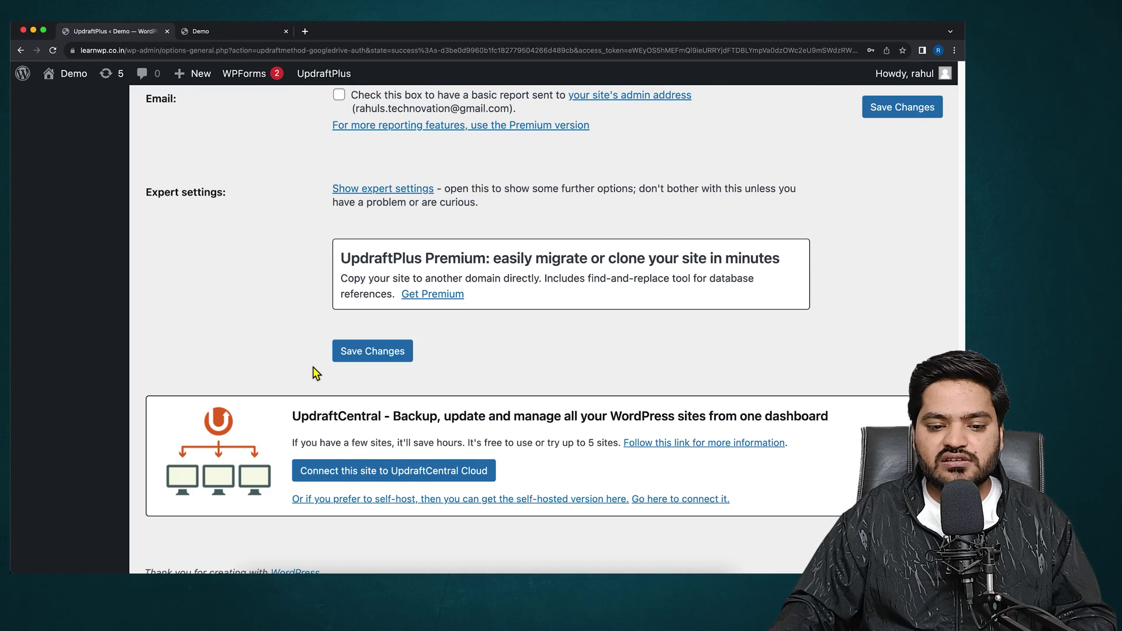
{"action": "left_click", "coordinate": [373, 351]}
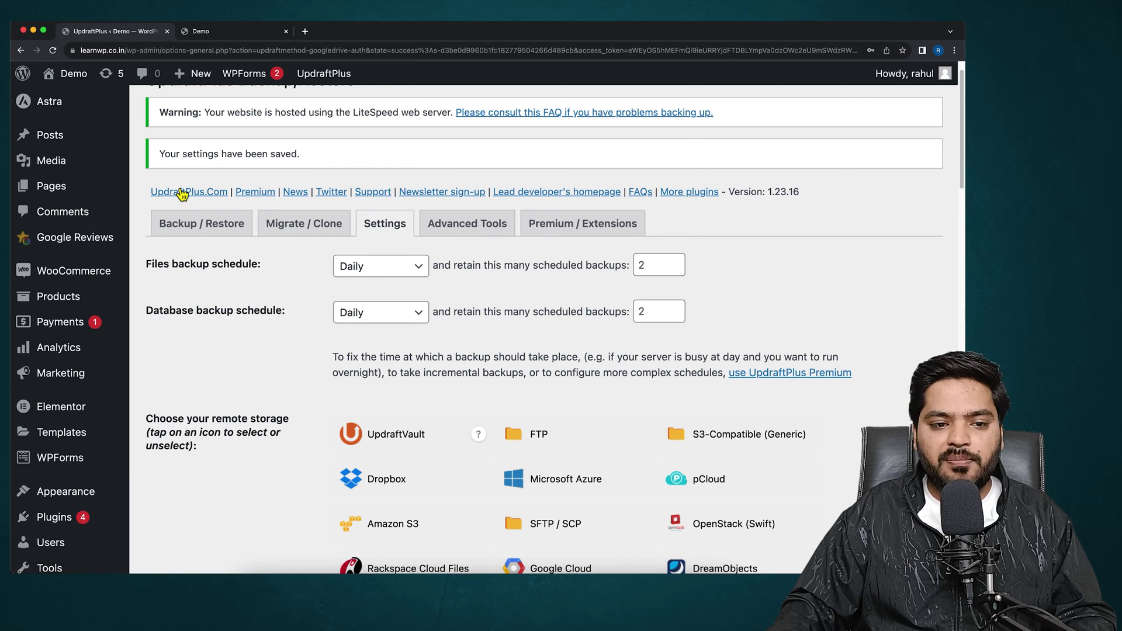
Reload the UpdraftPlus page and check the selected remote storage and its Google authentication status in the settings.
{"action": "left_click", "coordinate": [52, 50]}
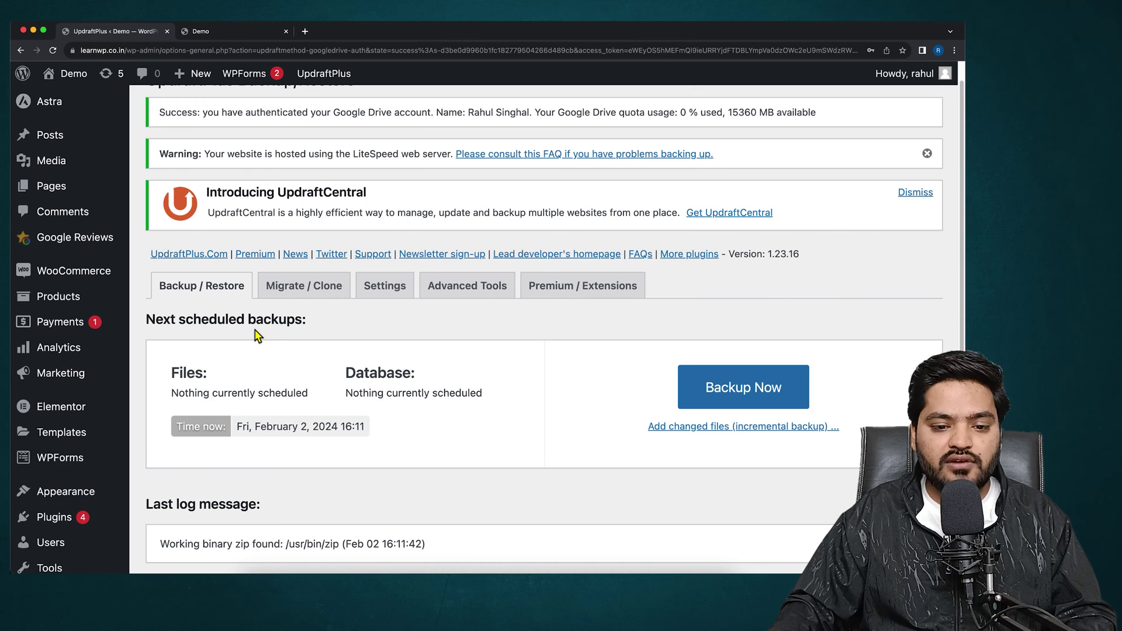
{"action": "scroll", "coordinate": [421, 362], "scroll_direction": "down", "scroll_amount": 4}
{"action": "scroll", "coordinate": [421, 360], "scroll_direction": "up", "scroll_amount": 5}
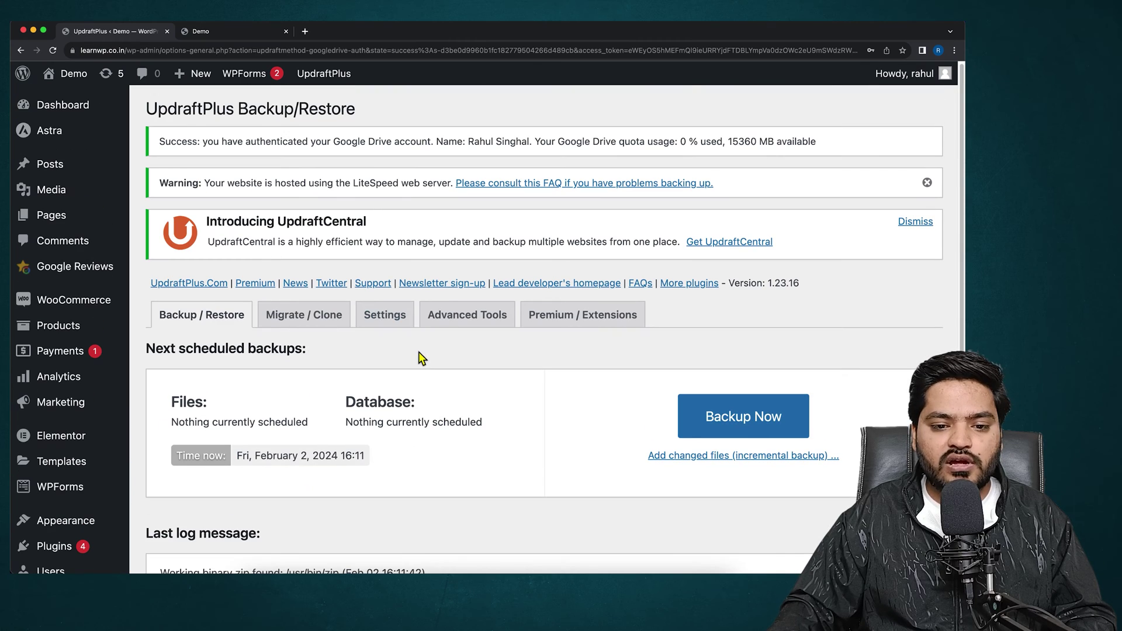
{"action": "left_click", "coordinate": [383, 318]}
{"action": "scroll", "coordinate": [385, 374], "scroll_direction": "down", "scroll_amount": 8}
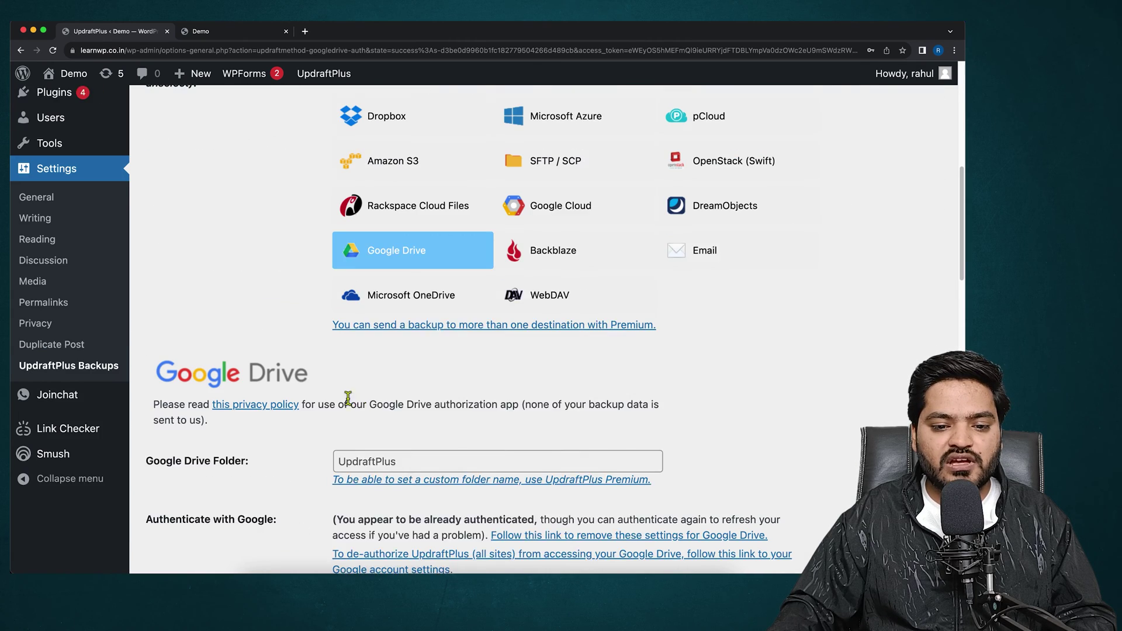
{"action": "scroll", "coordinate": [317, 363], "scroll_direction": "down", "scroll_amount": 4}
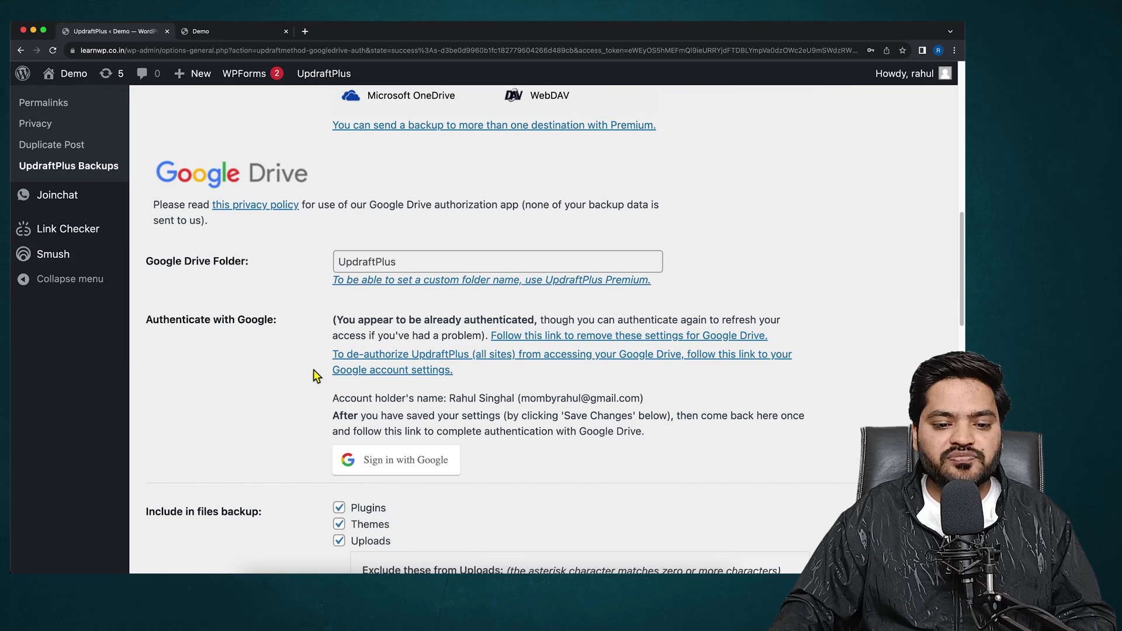
{"action": "left_click_drag", "start_coordinate": [340, 325], "coordinate": [528, 325]}
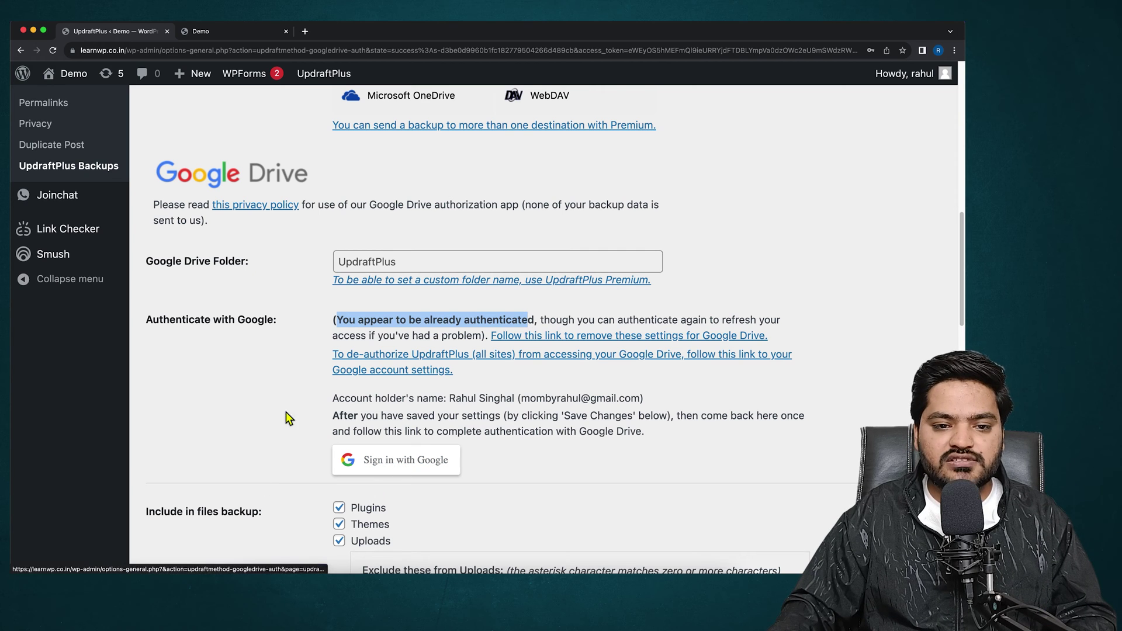
Open Google Drive in a new browser tab, go to My Drive and dismiss the tip about moving files.
{"action": "left_click", "coordinate": [306, 33]}
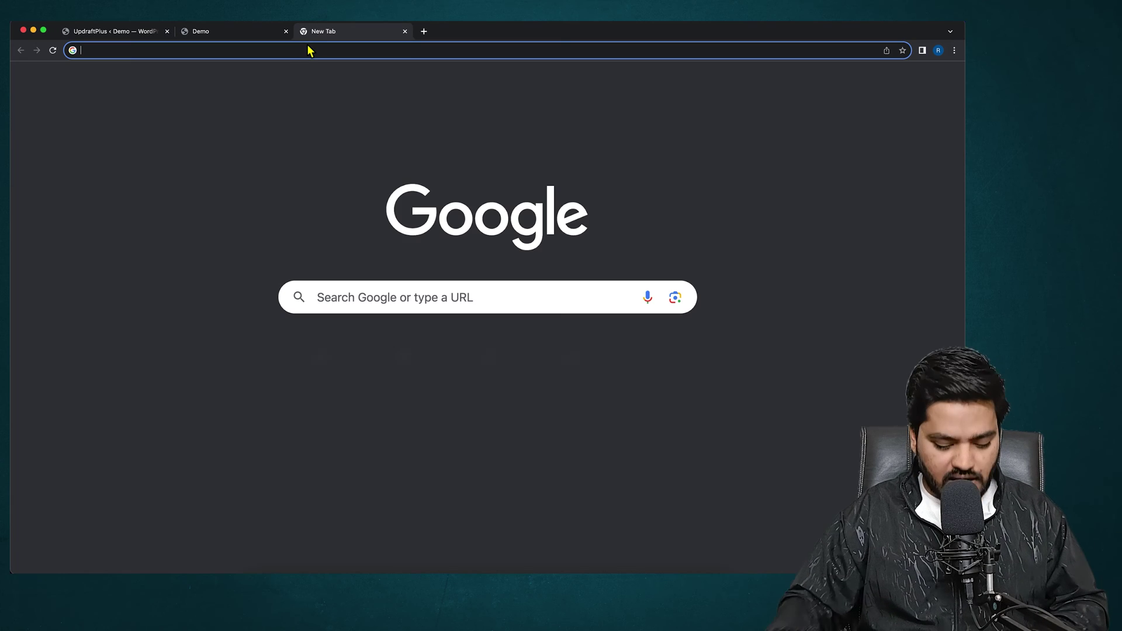
{"action": "type", "text": "drive"}
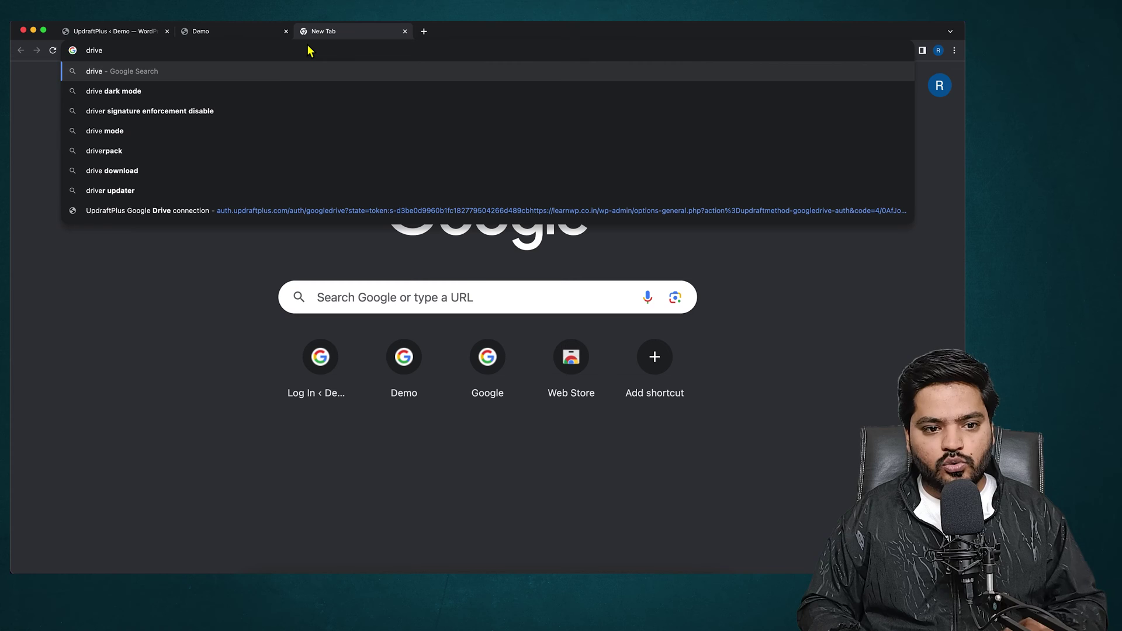
{"action": "key", "text": "Return"}
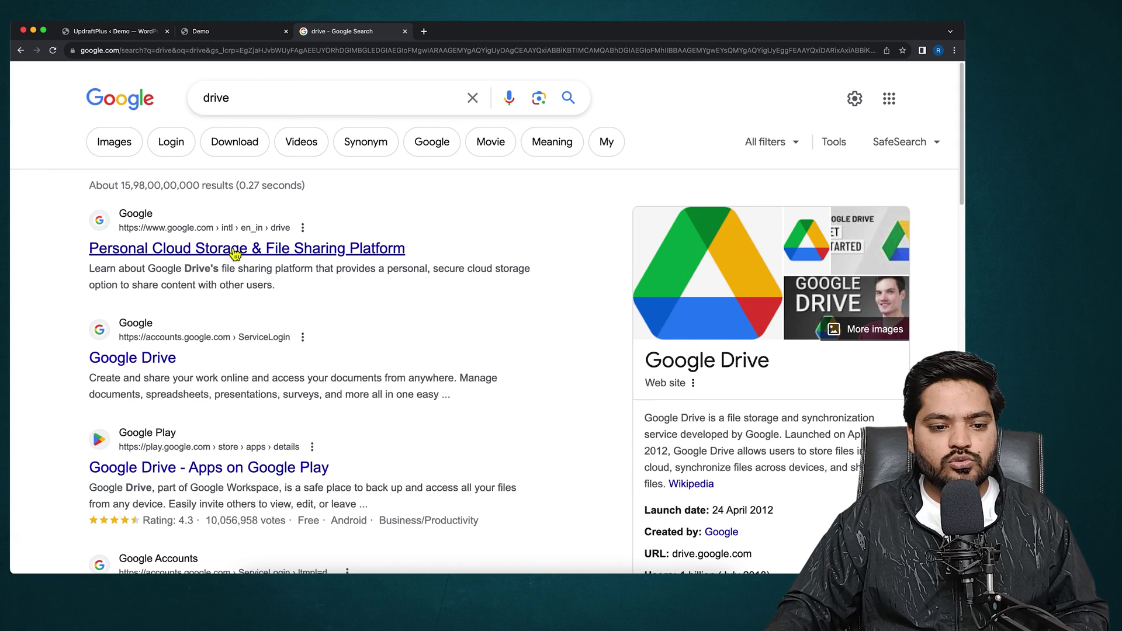
{"action": "left_click", "coordinate": [117, 357]}
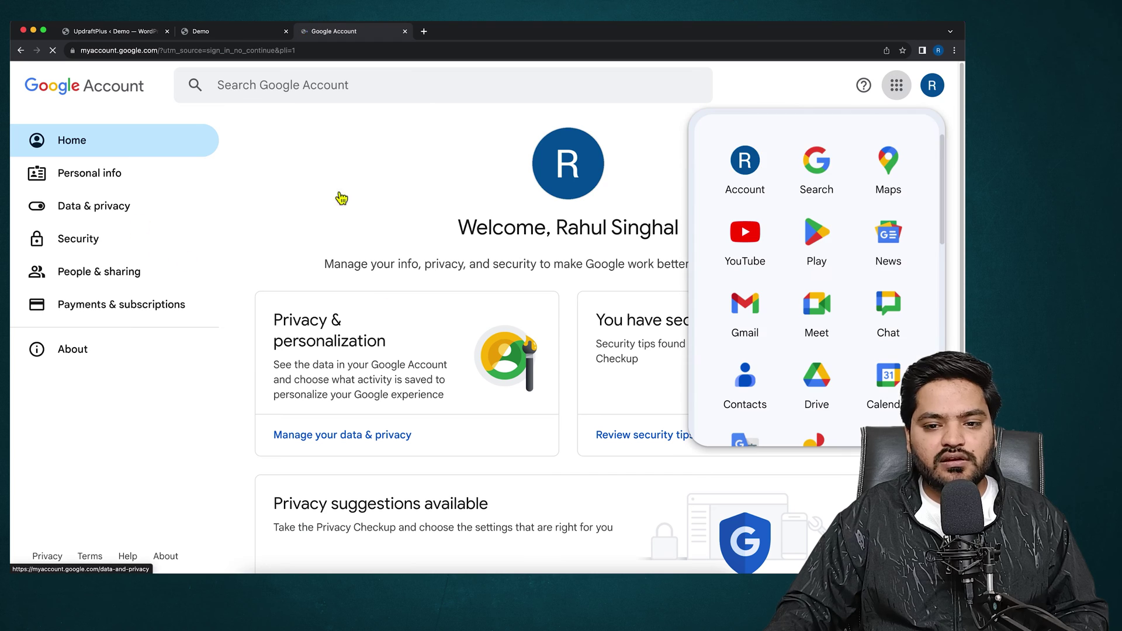
{"action": "left_click", "coordinate": [825, 377]}
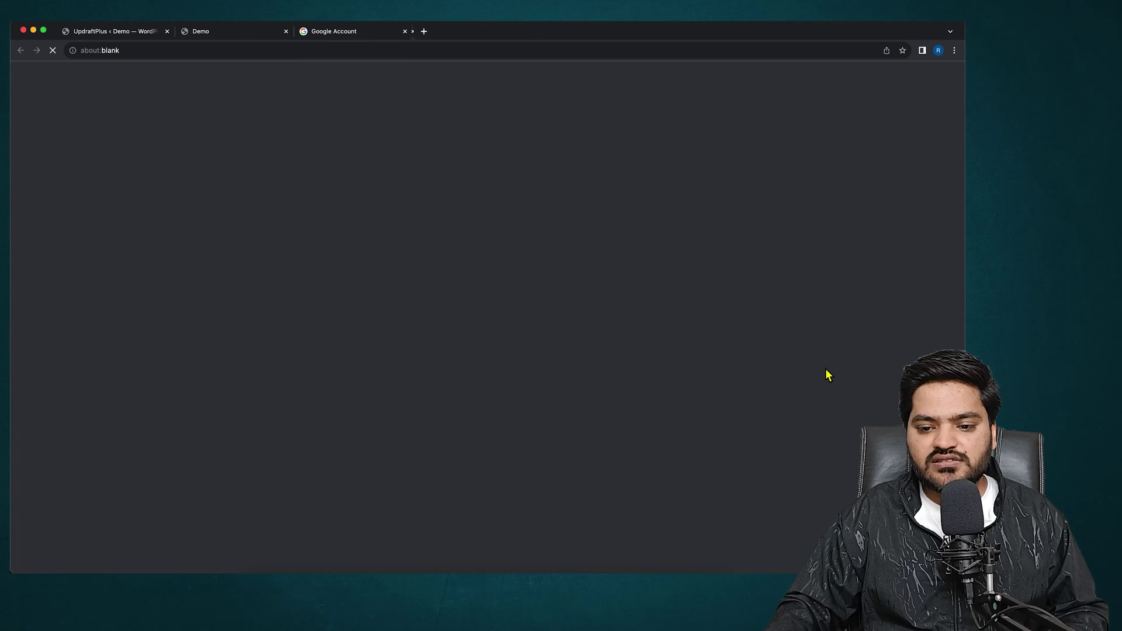
{"action": "left_click", "coordinate": [404, 32]}
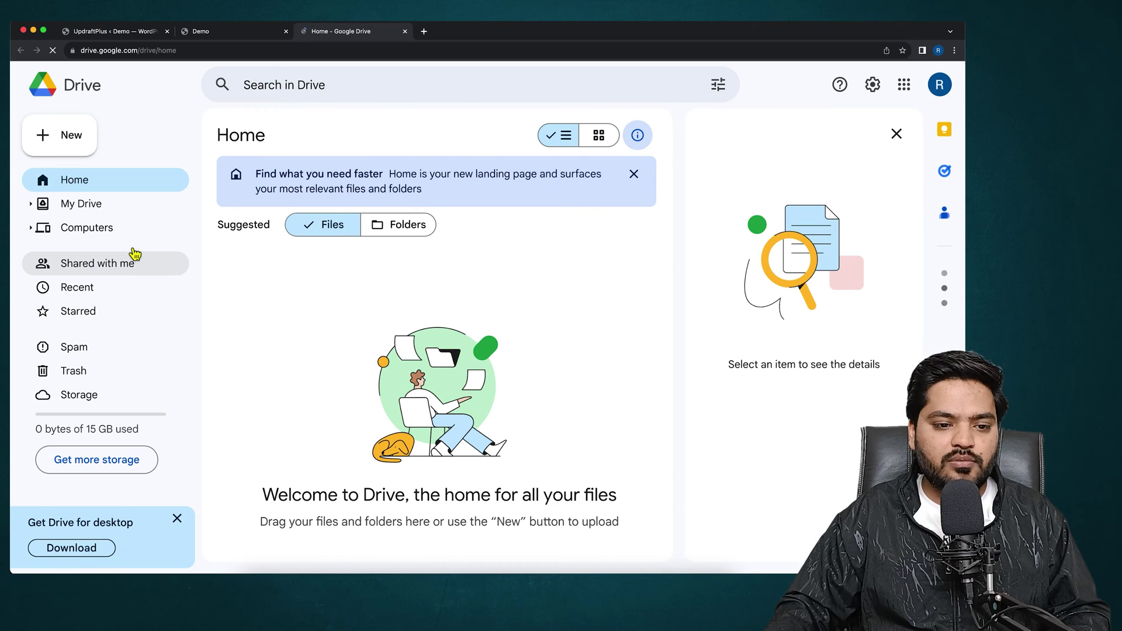
{"action": "left_click", "coordinate": [76, 203]}
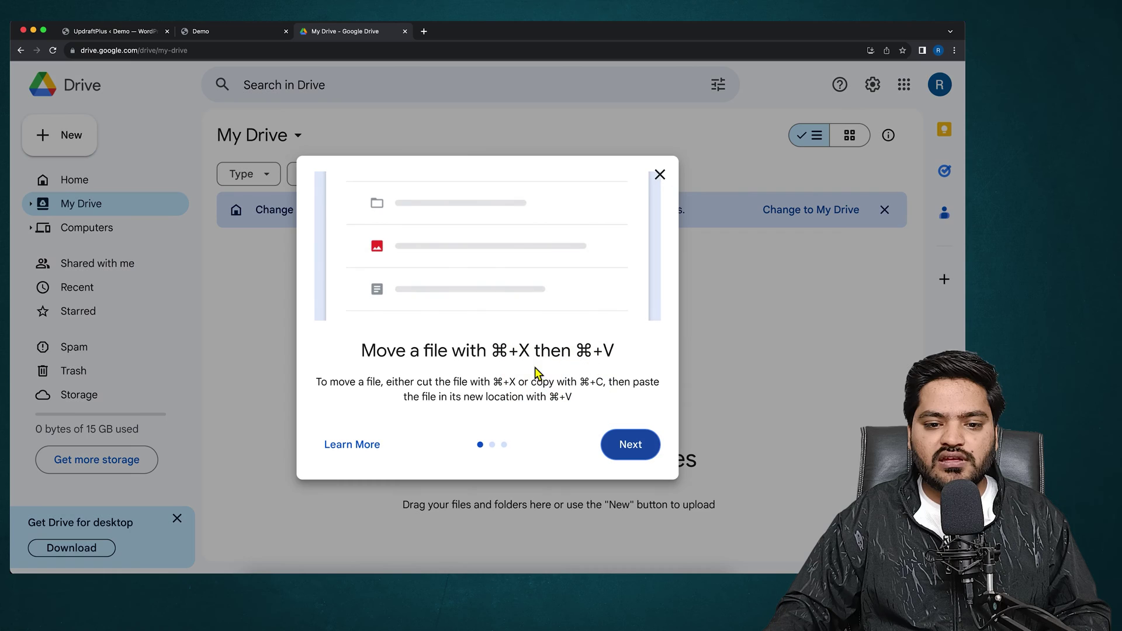
{"action": "left_click", "coordinate": [660, 175]}
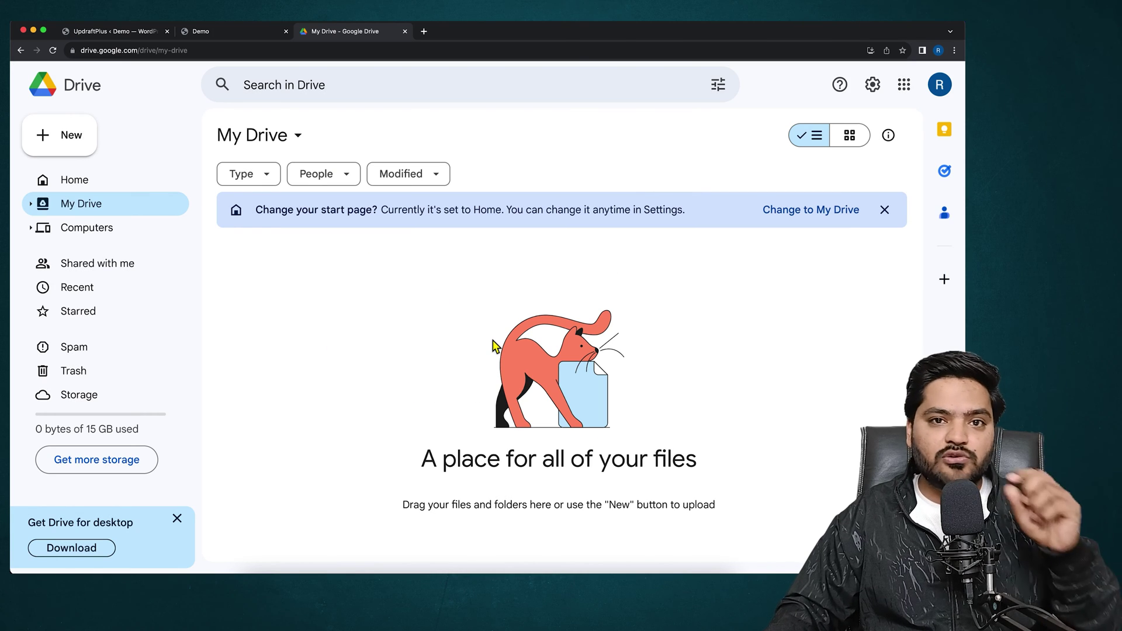
Return to the UpdraftPlus page in WordPress and open its Backup / Restore section.
{"action": "left_click", "coordinate": [198, 32]}
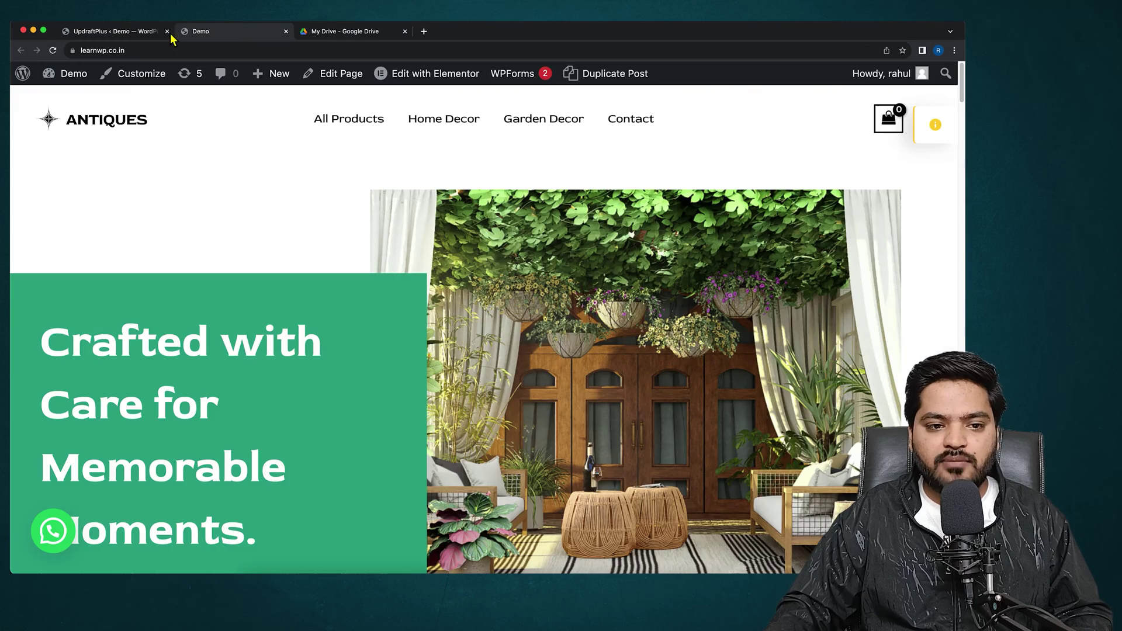
{"action": "left_click", "coordinate": [142, 32]}
{"action": "scroll", "coordinate": [265, 240], "scroll_direction": "up", "scroll_amount": 10}
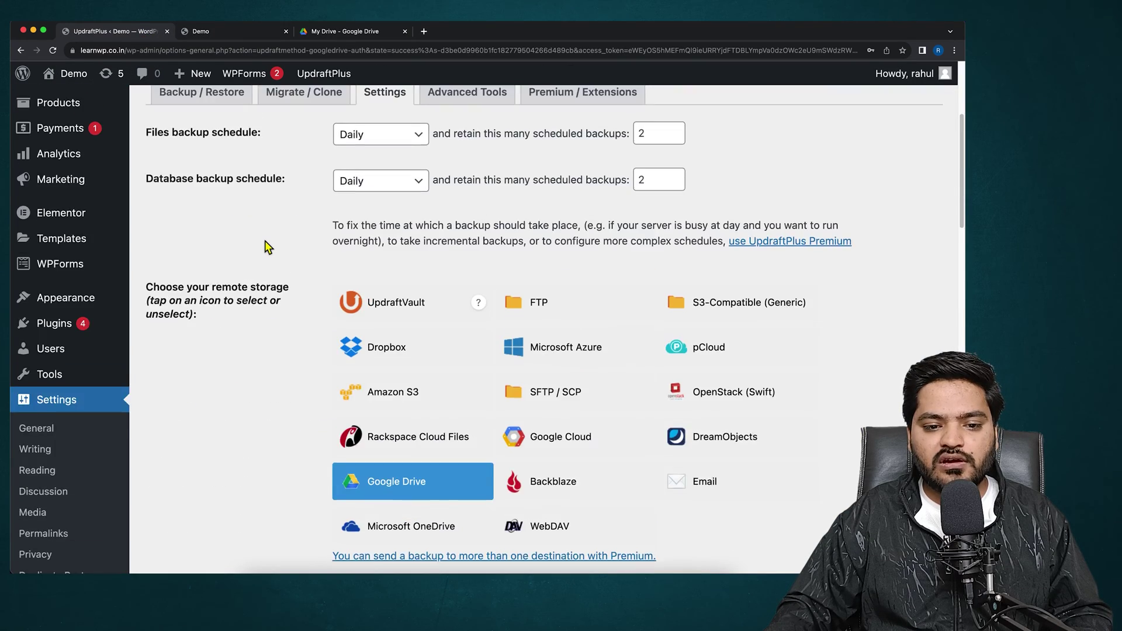
{"action": "scroll", "coordinate": [265, 241], "scroll_direction": "up", "scroll_amount": 3}
{"action": "left_click", "coordinate": [201, 318]}
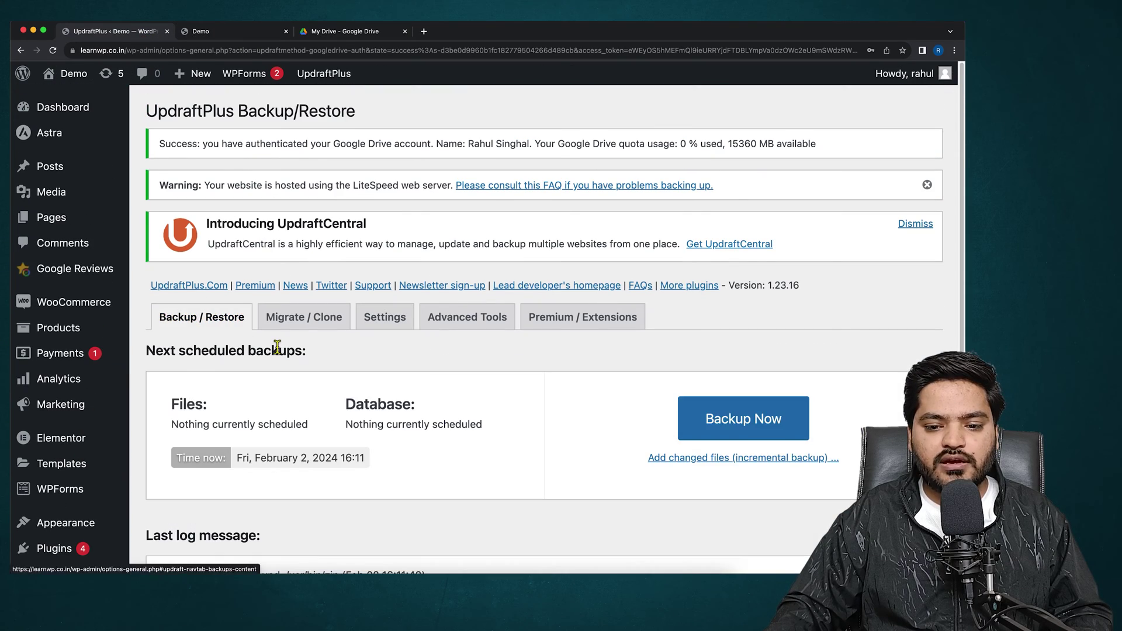
Run a new backup including database, files and remote storage, restricted to manual deletion only, and dismiss the completion notice.
{"action": "scroll", "coordinate": [725, 432], "scroll_direction": "down", "scroll_amount": 1}
{"action": "left_click", "coordinate": [766, 400]}
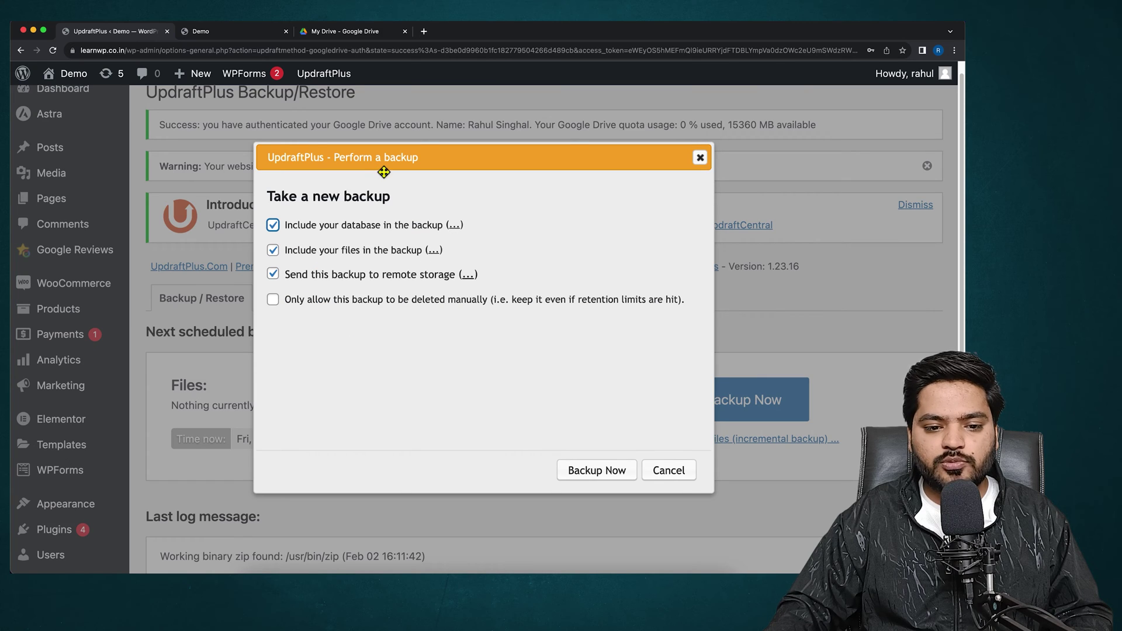
{"action": "left_click", "coordinate": [333, 310]}
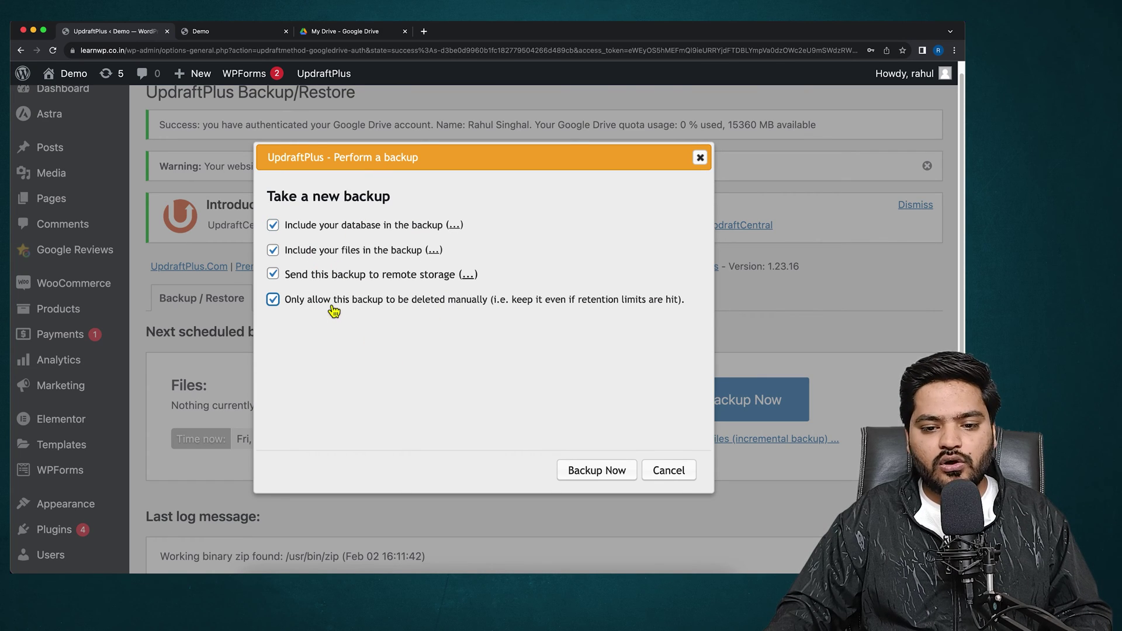
{"action": "left_click", "coordinate": [594, 469]}
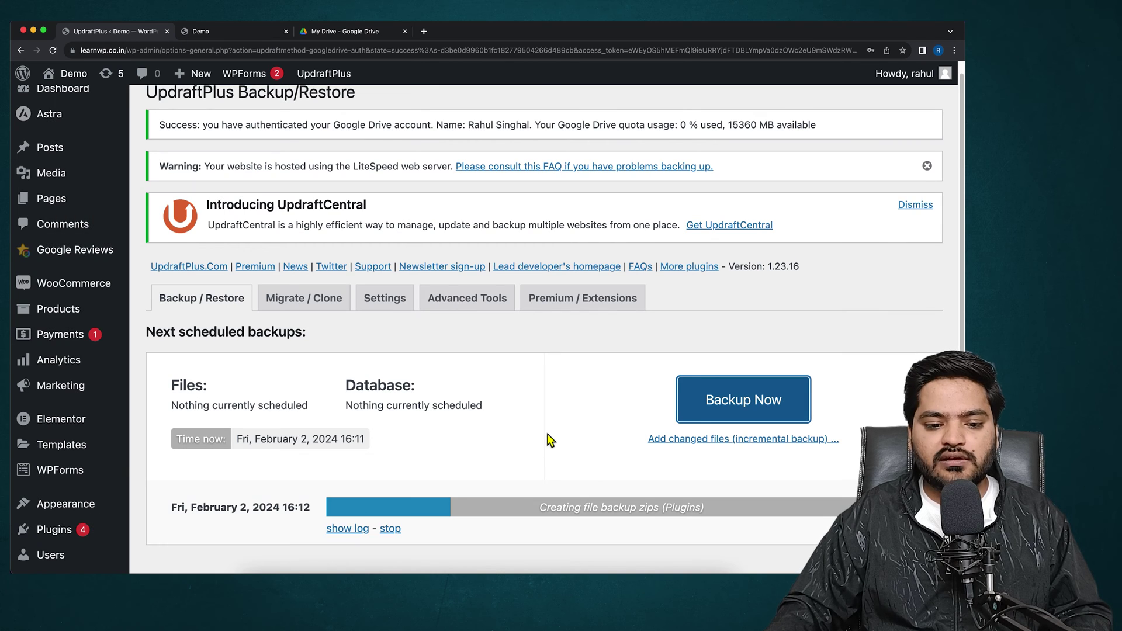
{"action": "scroll", "coordinate": [549, 440], "scroll_direction": "down", "scroll_amount": 5}
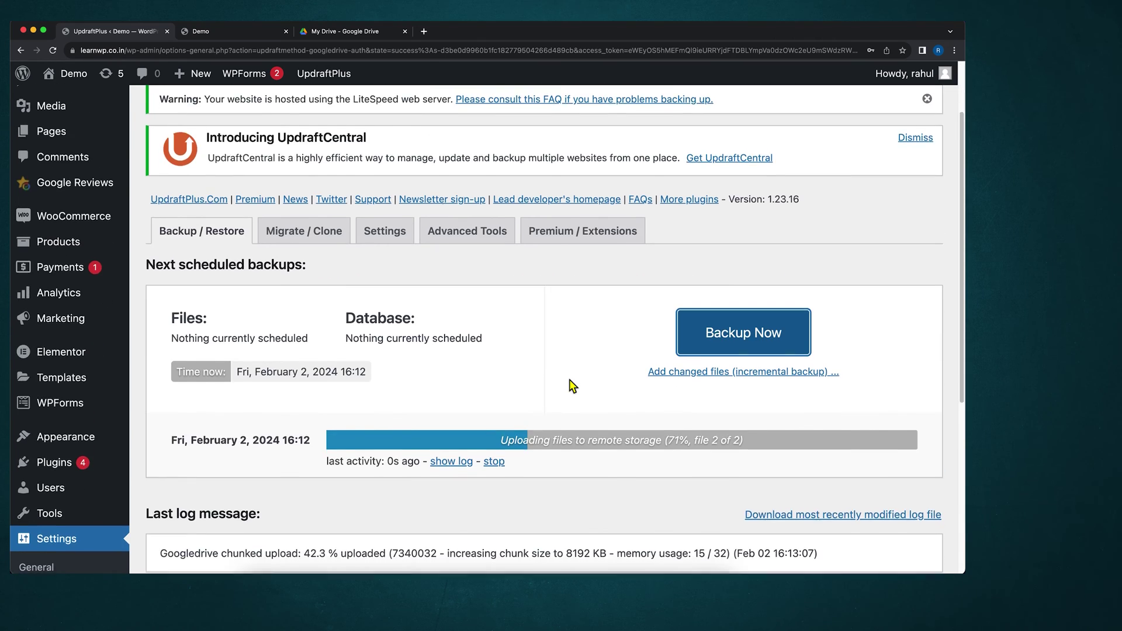
{"action": "scroll", "coordinate": [569, 385], "scroll_direction": "down", "scroll_amount": 2}
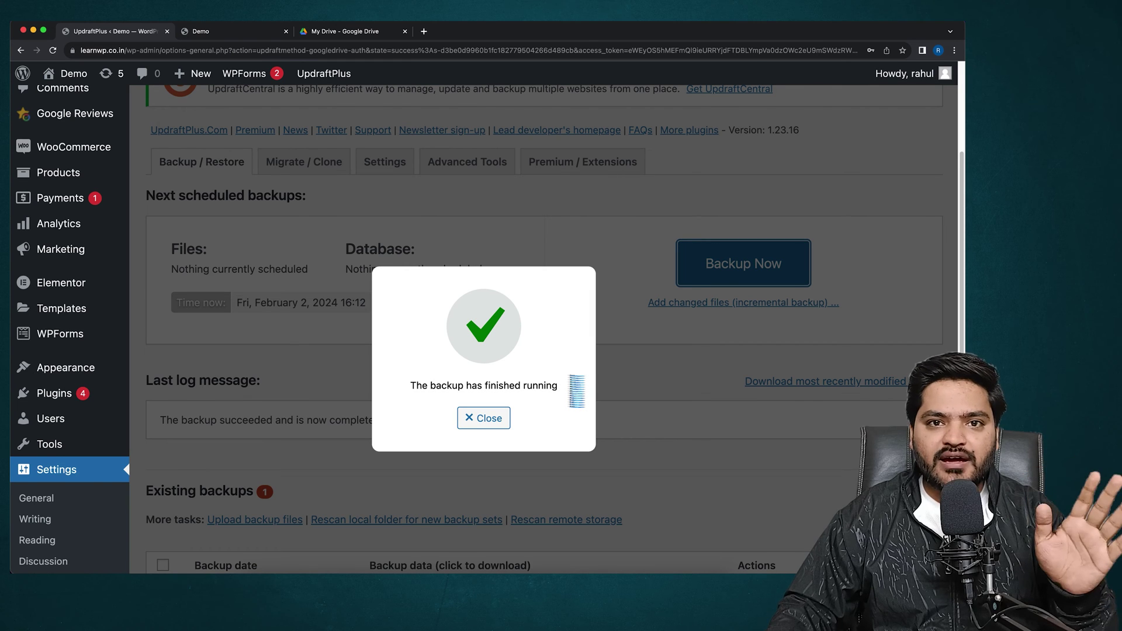
{"action": "left_click", "coordinate": [487, 419]}
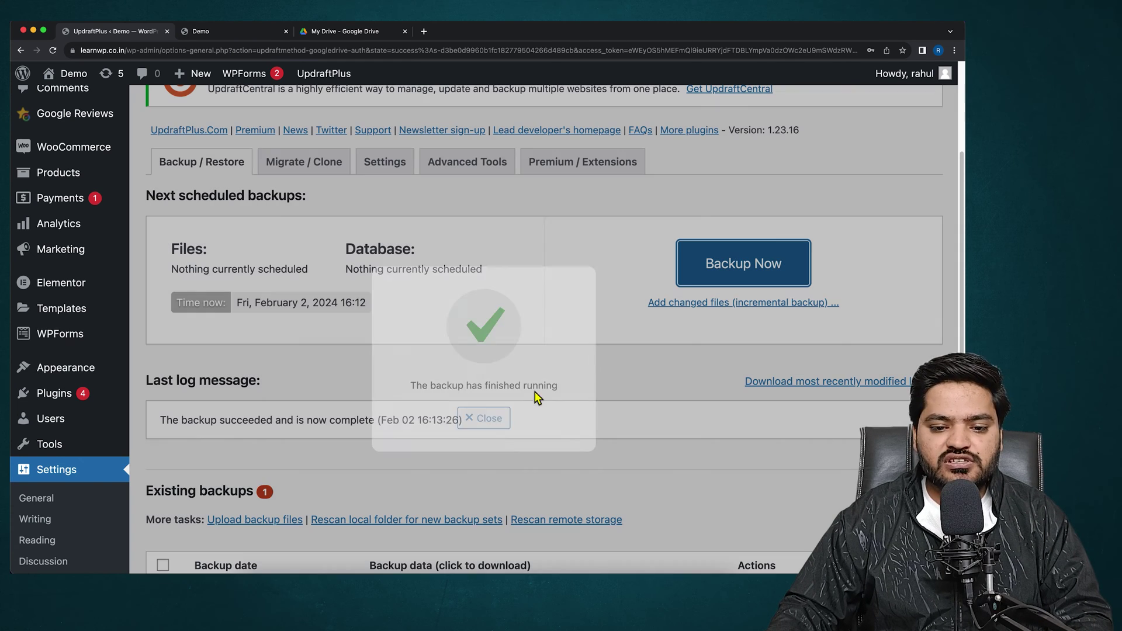
Examine the last log message and the components stored in the new entry under Existing backups.
{"action": "scroll", "coordinate": [489, 398], "scroll_direction": "down", "scroll_amount": 5}
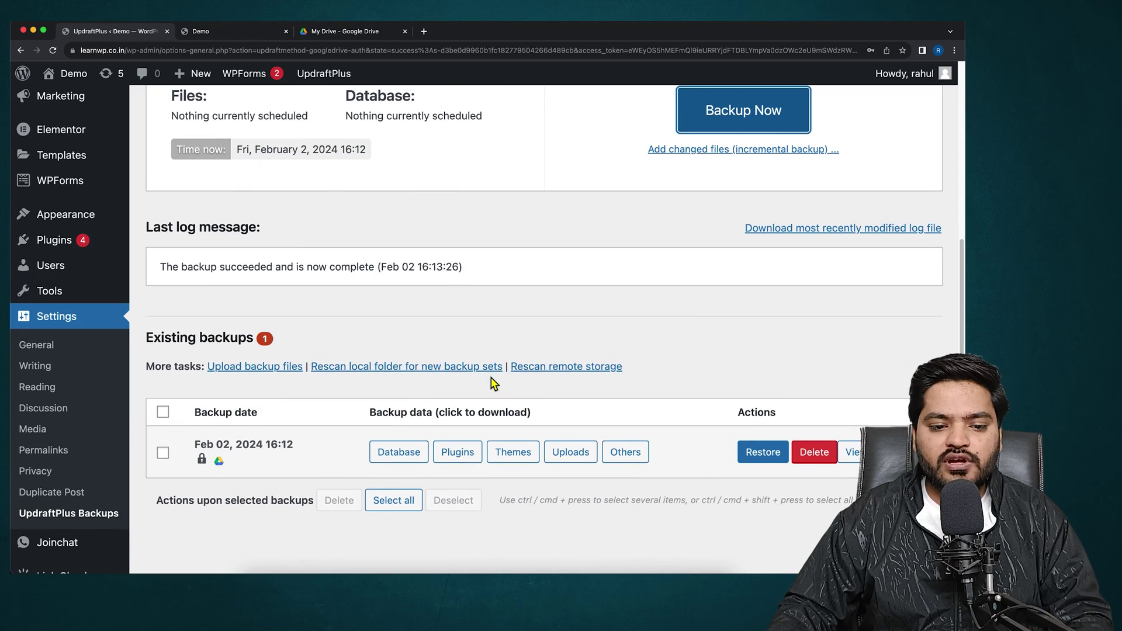
{"action": "left_click_drag", "start_coordinate": [170, 262], "coordinate": [230, 261]}
{"action": "left_click", "coordinate": [229, 261]}
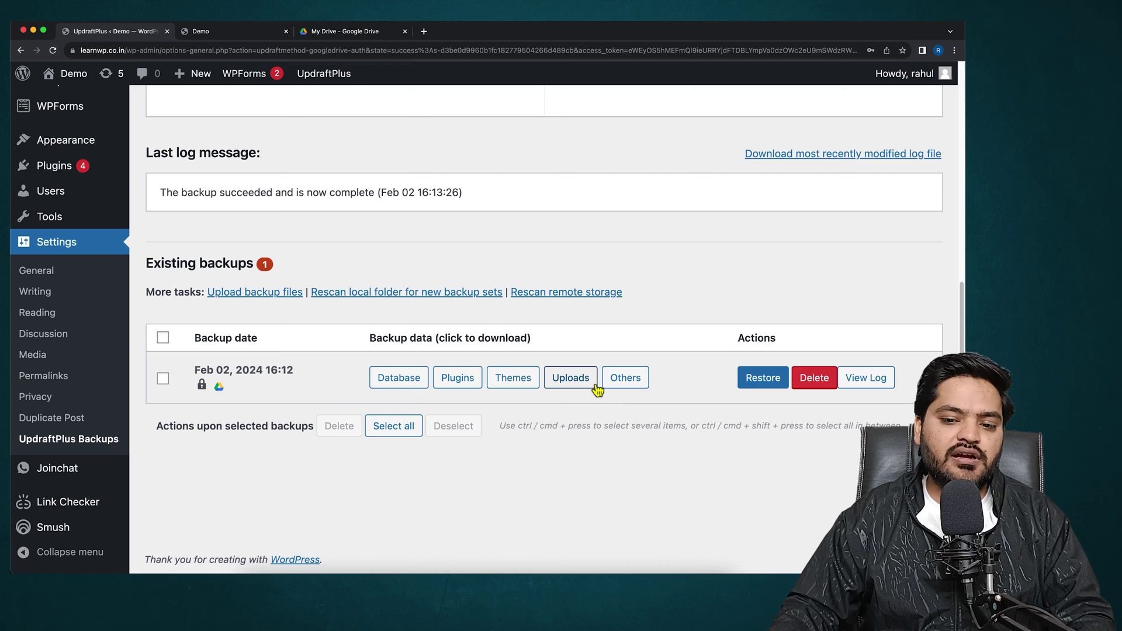
Switch to Google Drive, open the UpdraftPlus folder and compare its backup files with the backup entry in WordPress.
{"action": "left_click", "coordinate": [362, 34]}
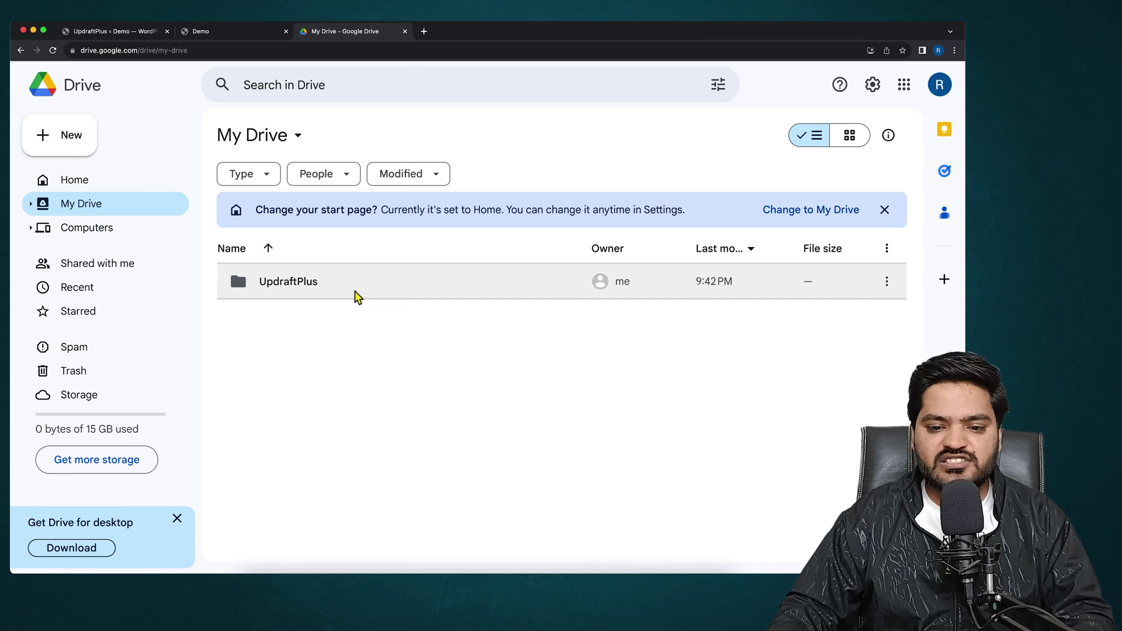
{"action": "double_click", "coordinate": [356, 295]}
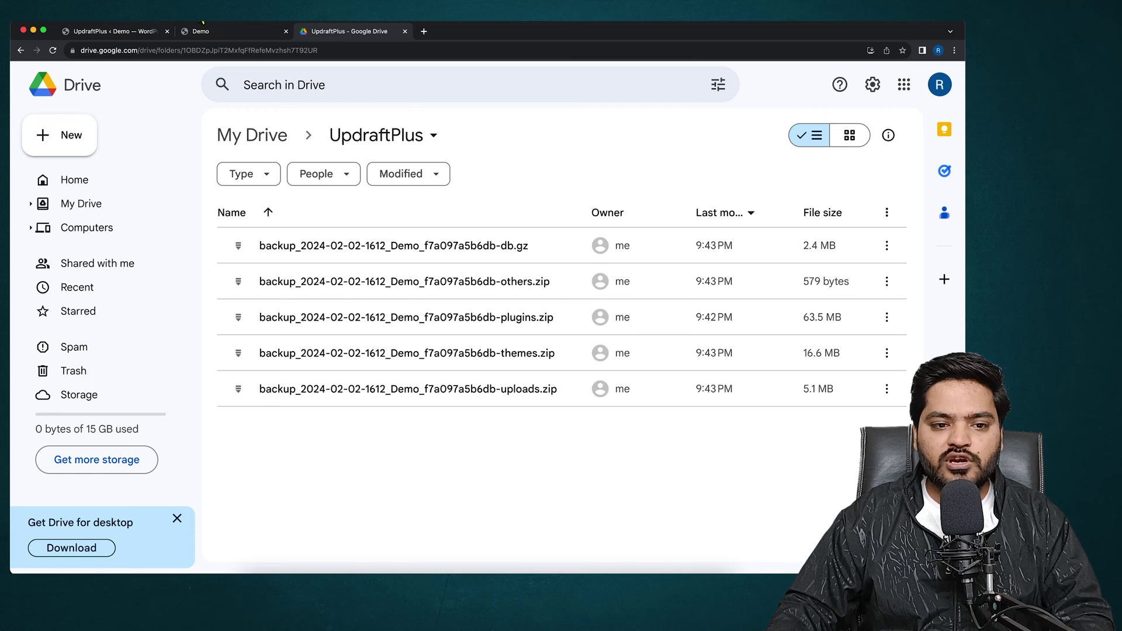
{"action": "left_click", "coordinate": [111, 32]}
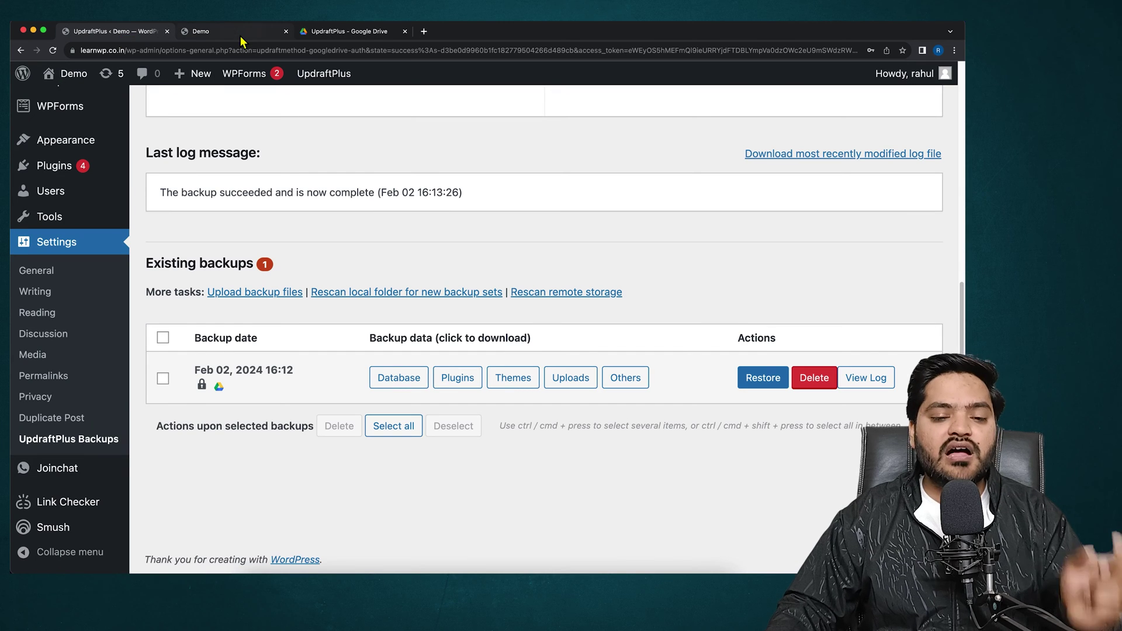
{"action": "left_click", "coordinate": [382, 34]}
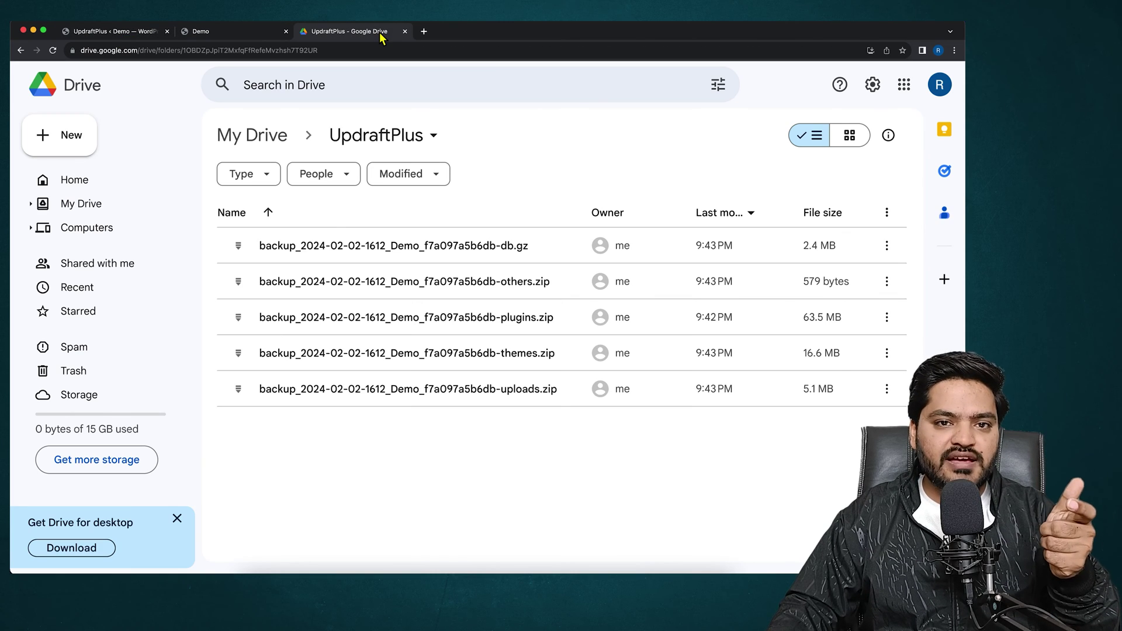
{"action": "left_click", "coordinate": [161, 38]}
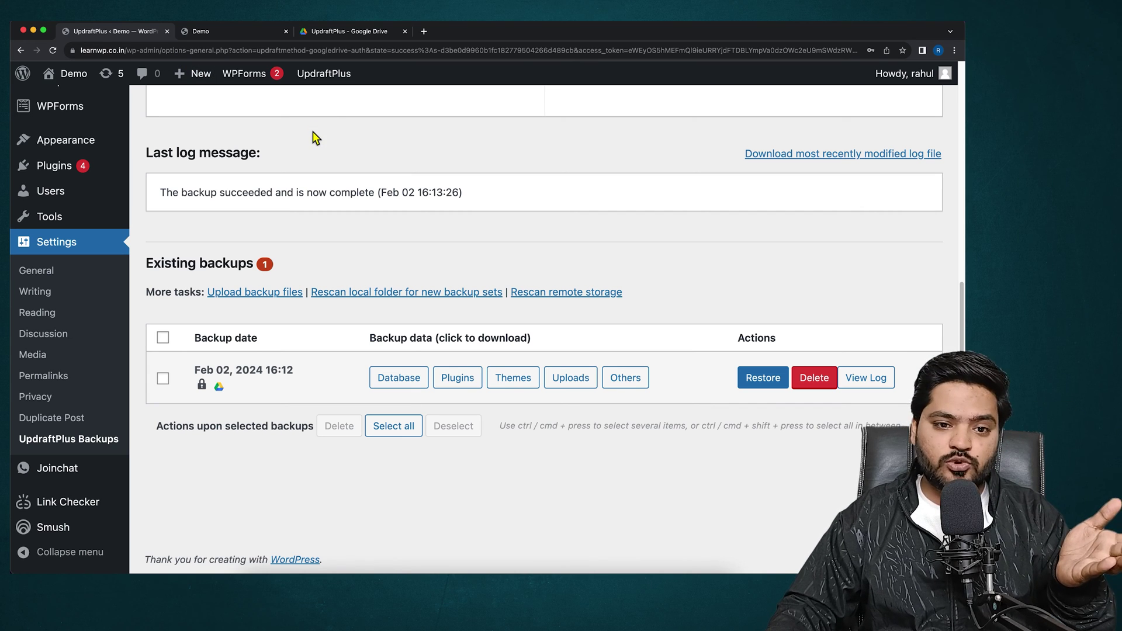
{"action": "left_click", "coordinate": [359, 36]}
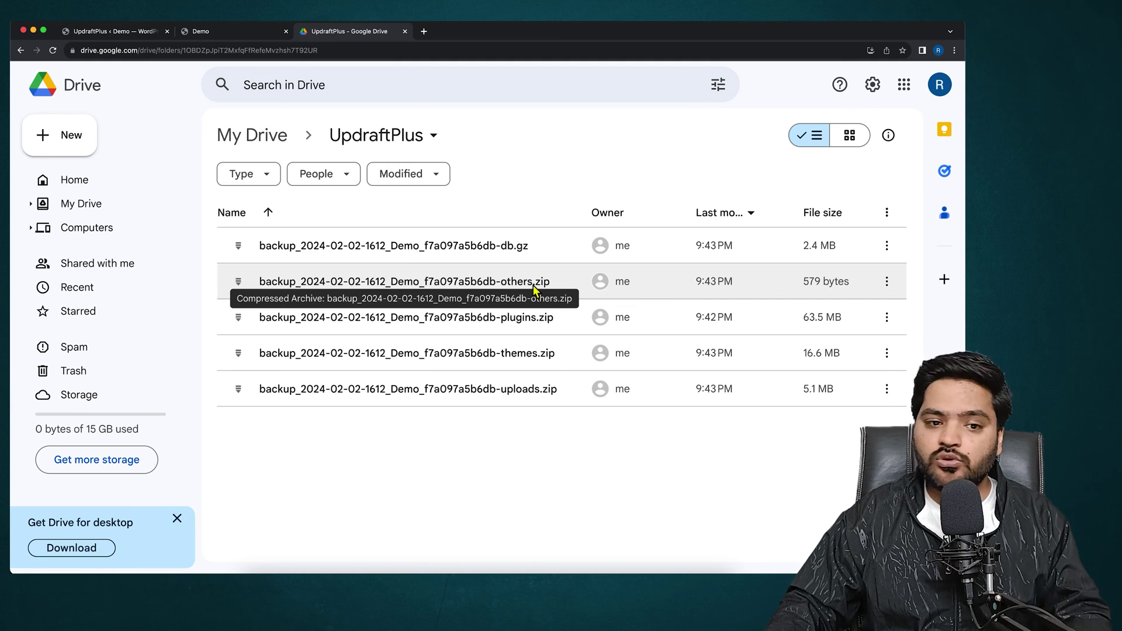
Return to WordPress, start restoring the Feb 02, 2024 16:12 backup with Plugins, Themes, Uploads, Others and Database, and proceed to file preparation.
{"action": "left_click", "coordinate": [124, 34]}
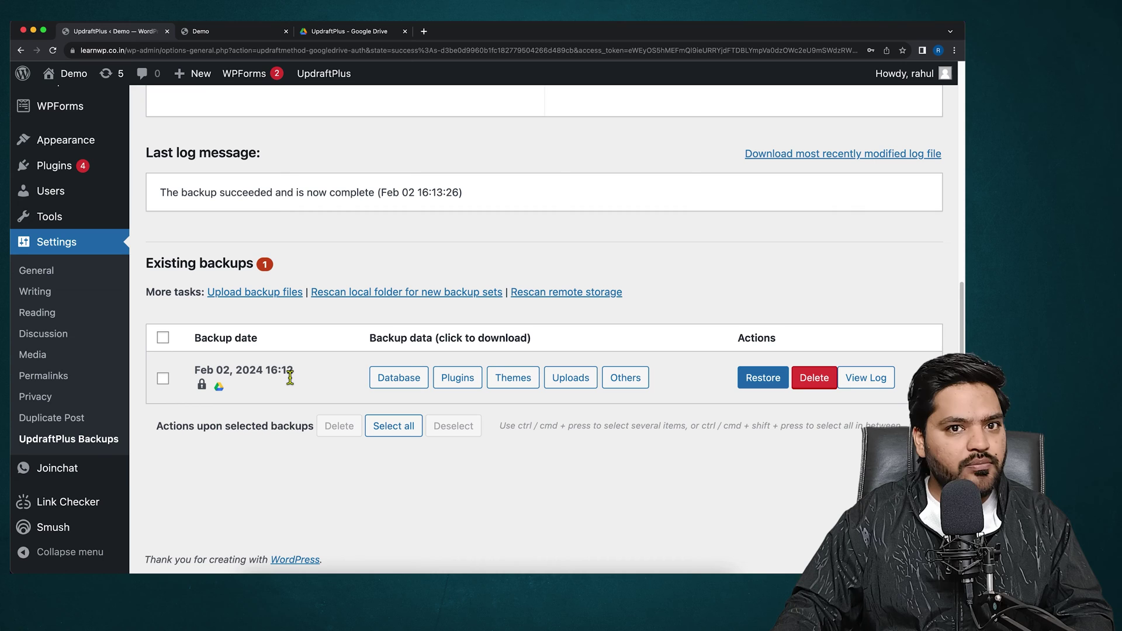
{"action": "left_click", "coordinate": [775, 385]}
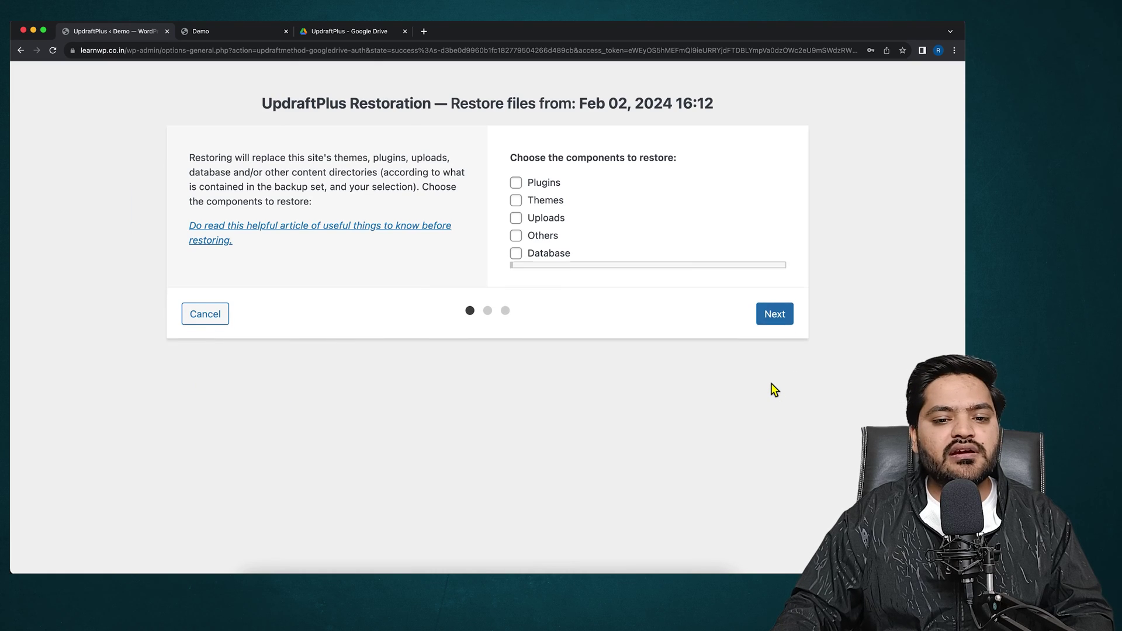
{"action": "left_click", "coordinate": [523, 185]}
{"action": "left_click", "coordinate": [522, 202]}
{"action": "left_click", "coordinate": [522, 220]}
{"action": "left_click", "coordinate": [523, 238]}
{"action": "left_click", "coordinate": [524, 256]}
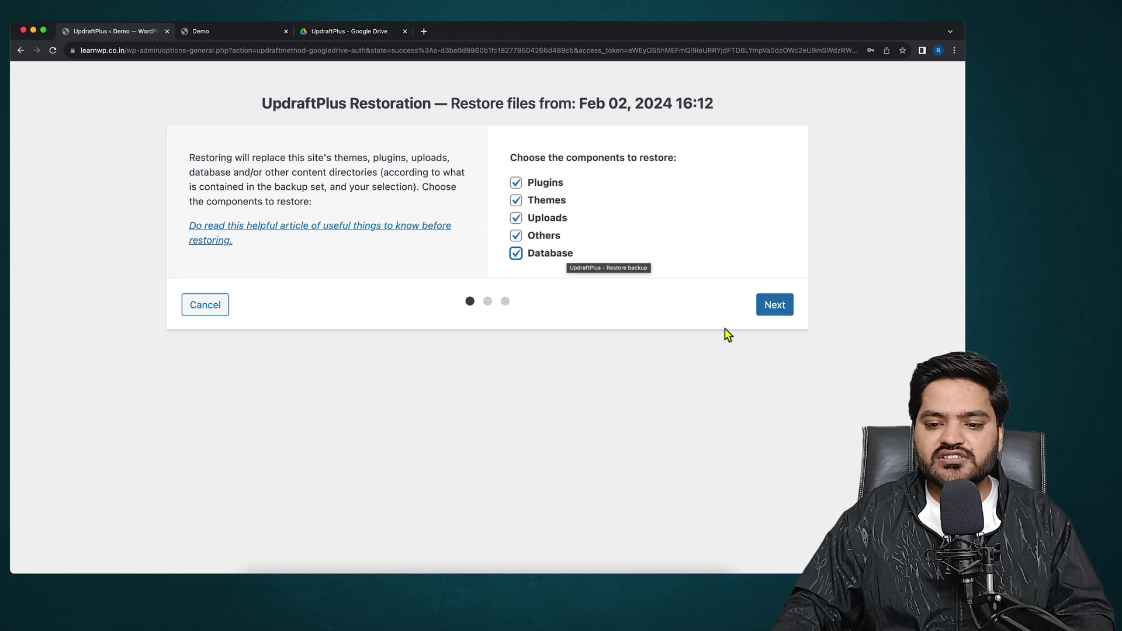
{"action": "left_click", "coordinate": [769, 308]}
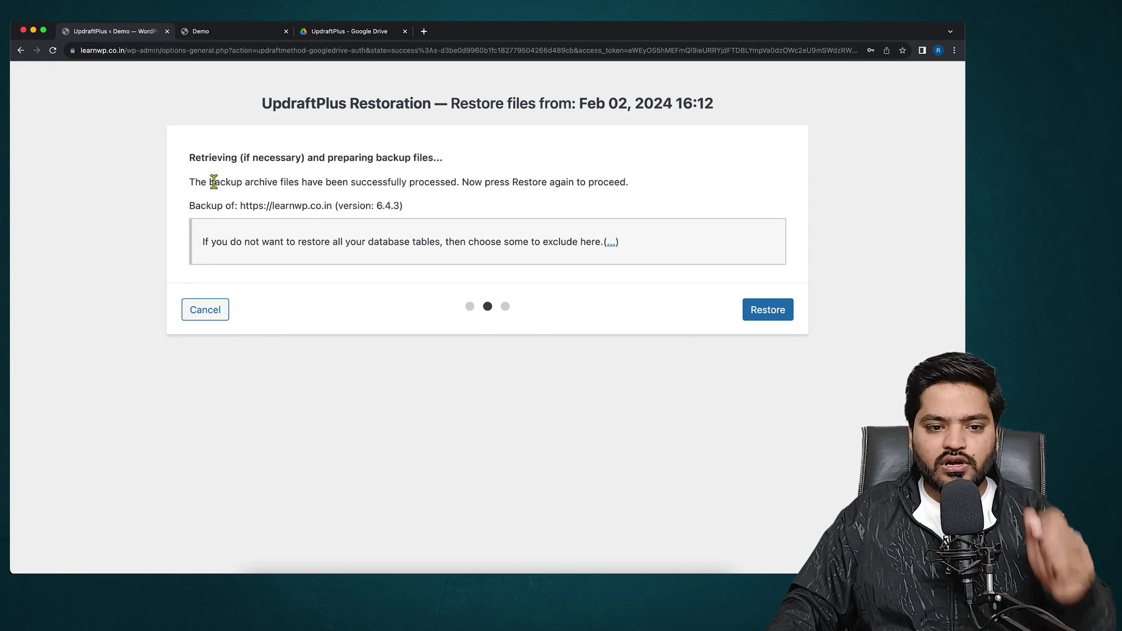
Run the restore of the prepared backup files and return to the UpdraftPlus configuration.
{"action": "left_click_drag", "start_coordinate": [199, 158], "coordinate": [425, 159]}
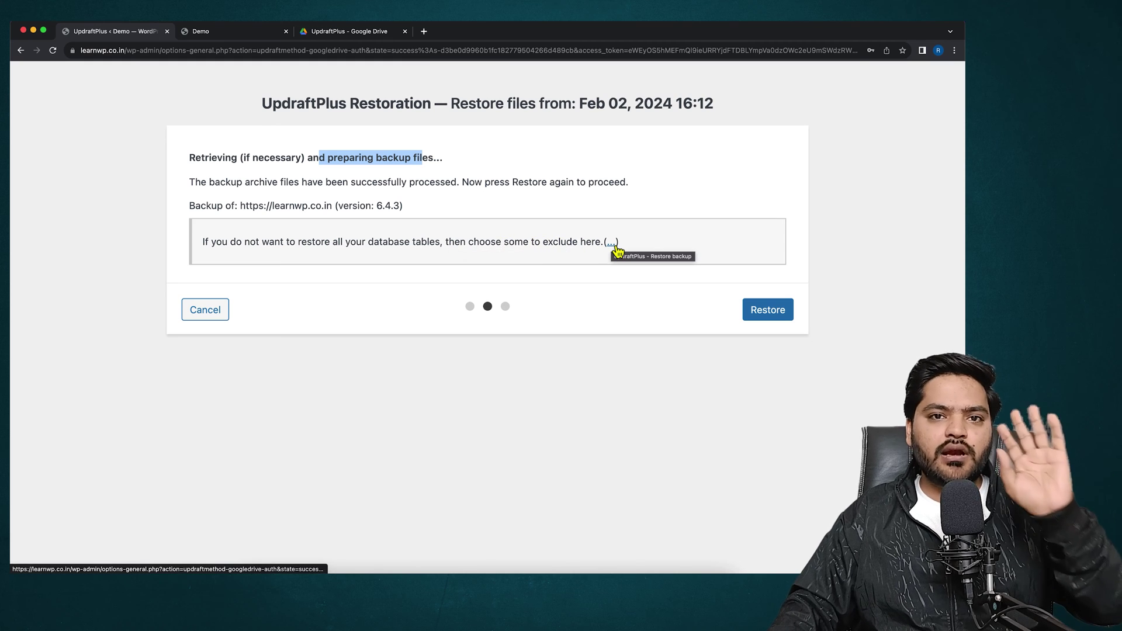
{"action": "left_click", "coordinate": [769, 314]}
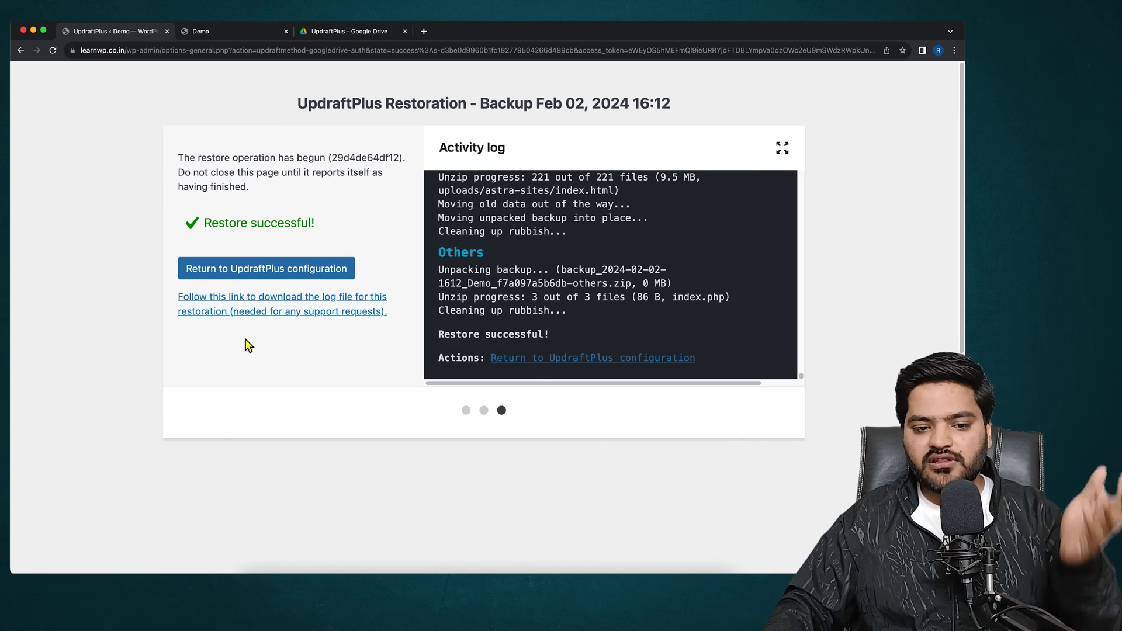
{"action": "left_click", "coordinate": [267, 269]}
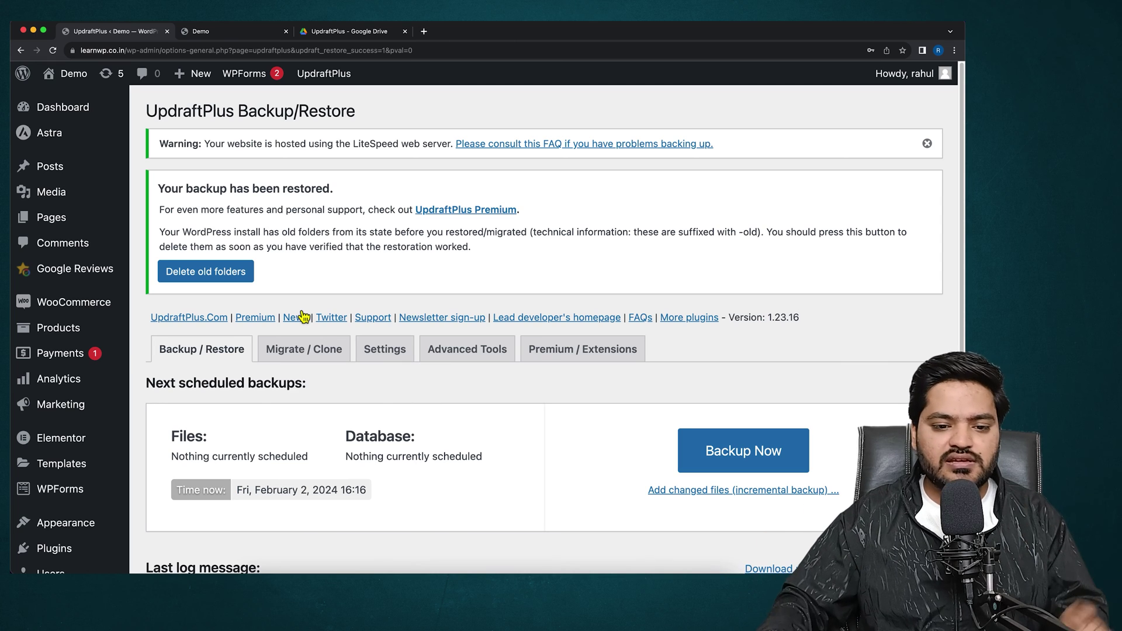
Check the existing backups, and review the backup schedules, remote storage and included files in the UpdraftPlus settings.
{"action": "scroll", "coordinate": [430, 379], "scroll_direction": "down", "scroll_amount": 7}
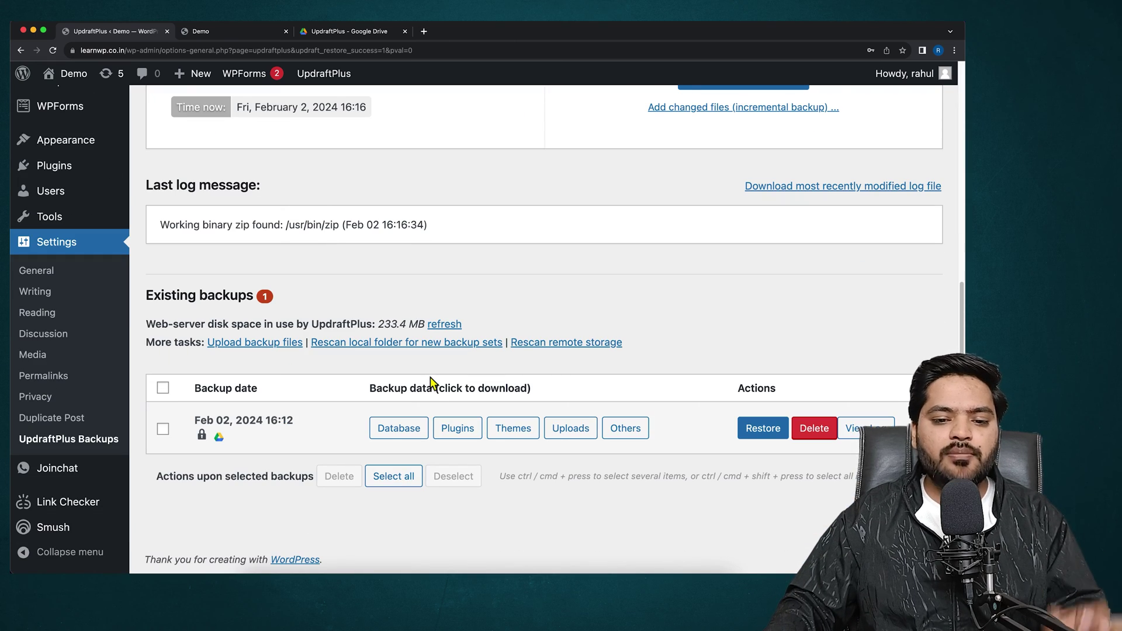
{"action": "scroll", "coordinate": [444, 379], "scroll_direction": "up", "scroll_amount": 6}
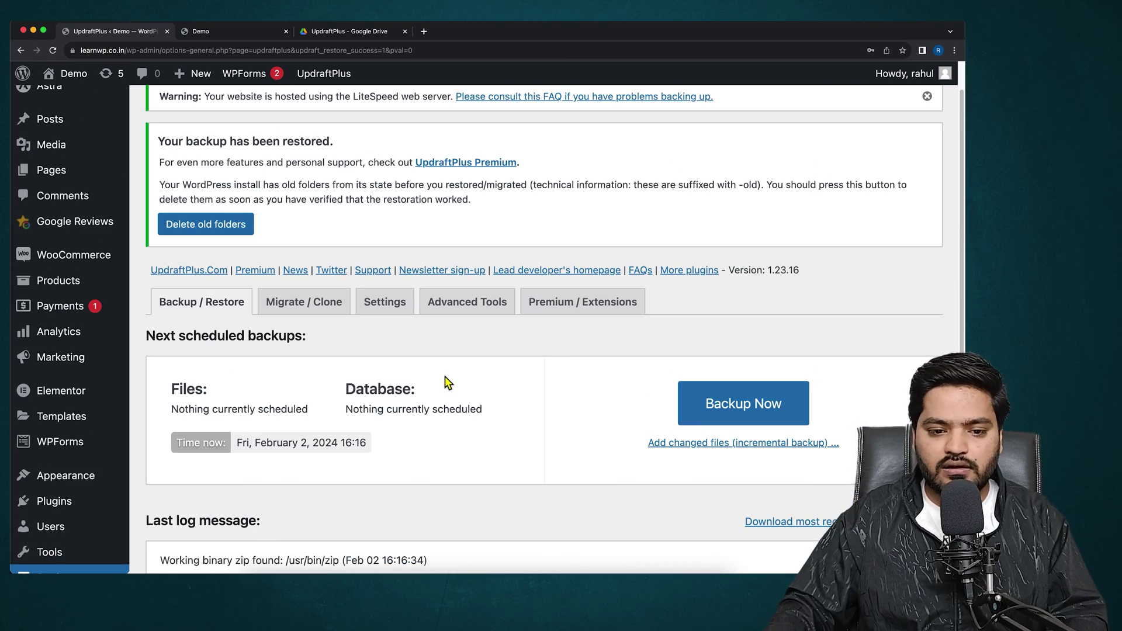
{"action": "left_click", "coordinate": [394, 305]}
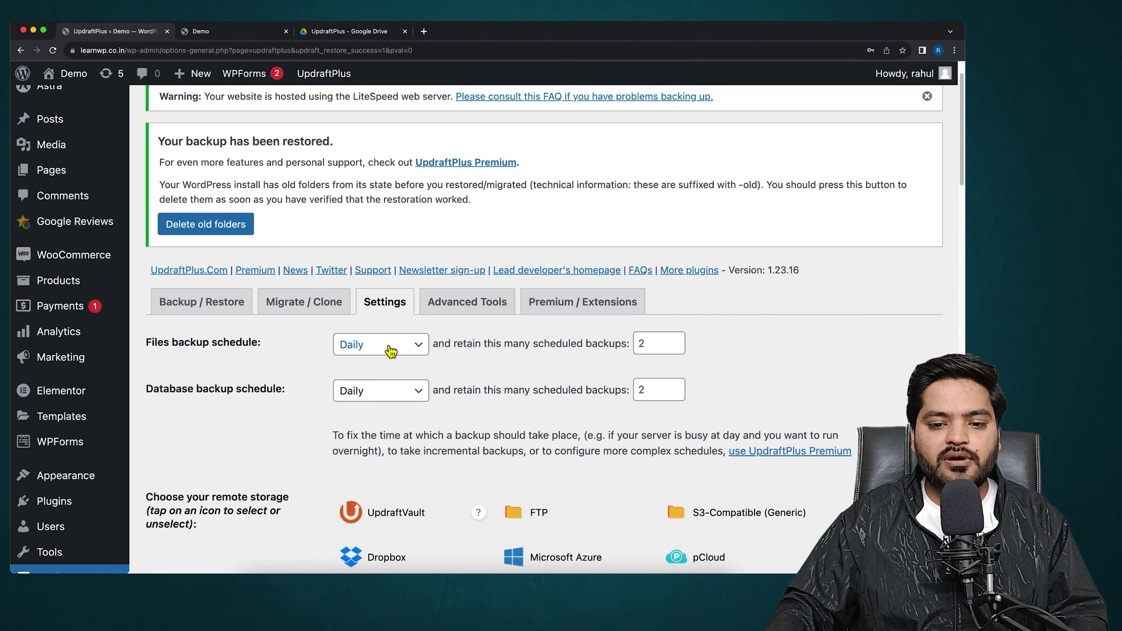
{"action": "scroll", "coordinate": [300, 400], "scroll_direction": "down", "scroll_amount": 6}
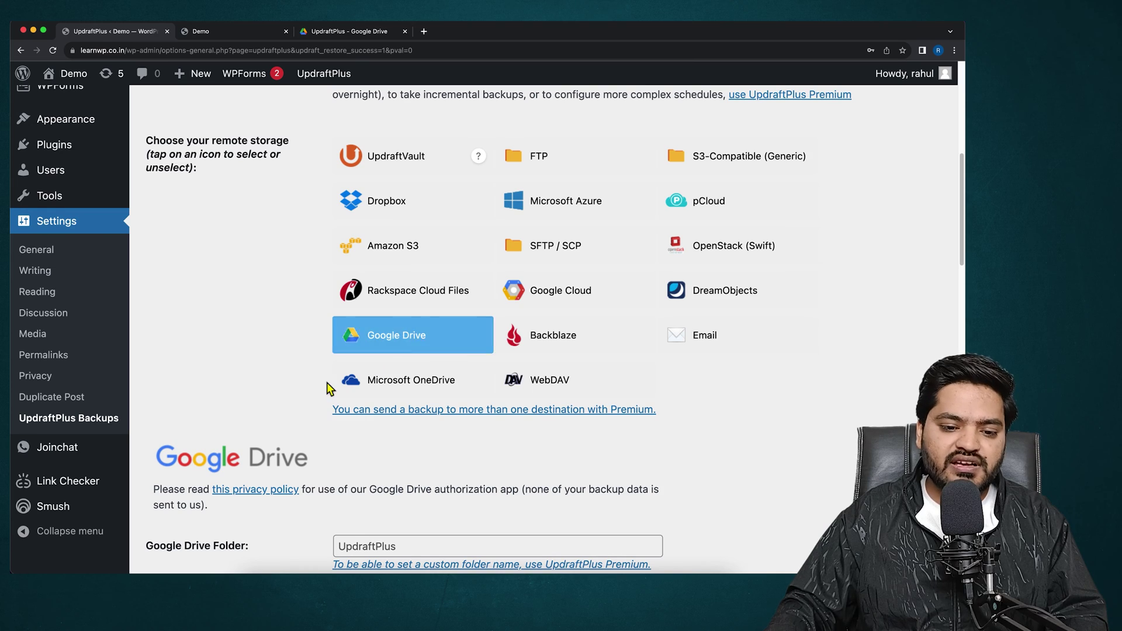
{"action": "scroll", "coordinate": [327, 382], "scroll_direction": "down", "scroll_amount": 4}
{"action": "scroll", "coordinate": [323, 362], "scroll_direction": "down", "scroll_amount": 8}
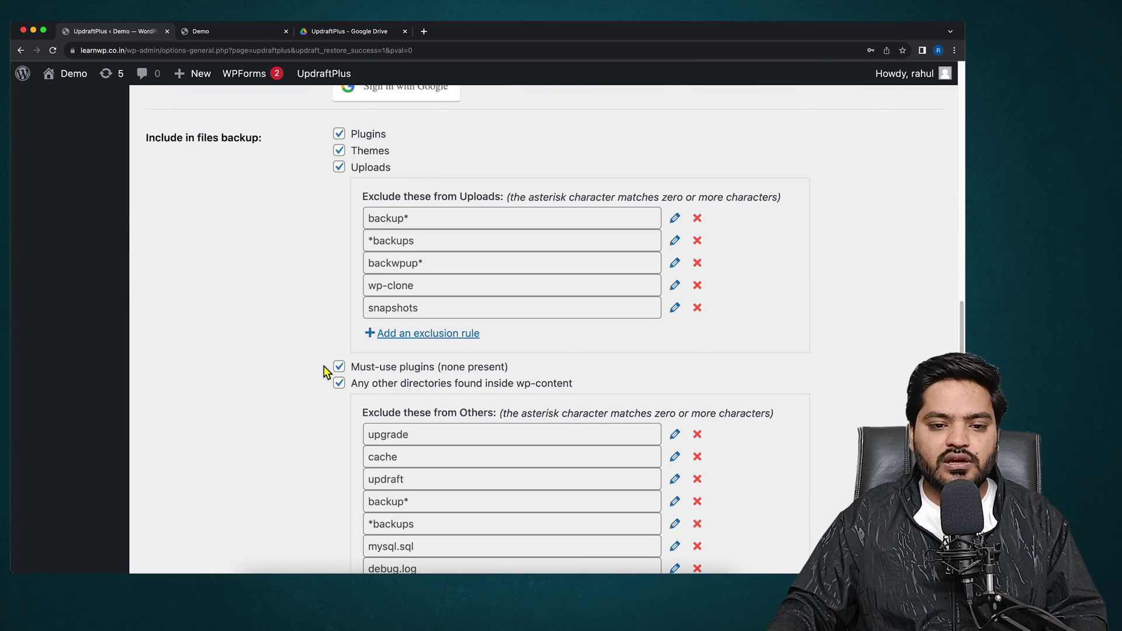
{"action": "scroll", "coordinate": [298, 377], "scroll_direction": "down", "scroll_amount": 11}
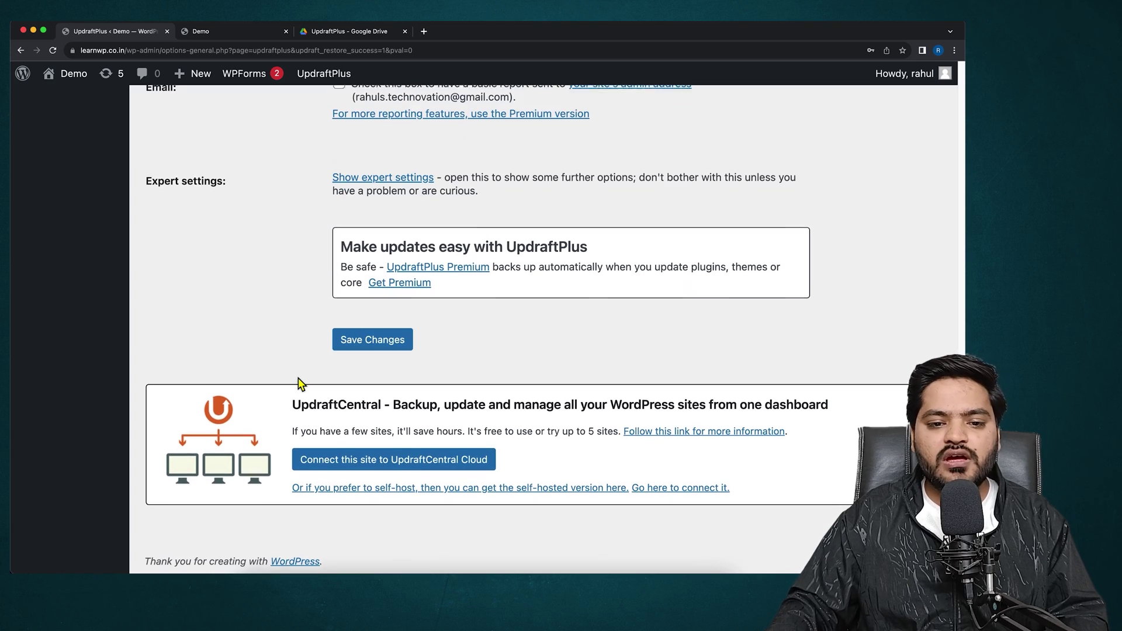
{"action": "scroll", "coordinate": [298, 378], "scroll_direction": "up", "scroll_amount": 20}
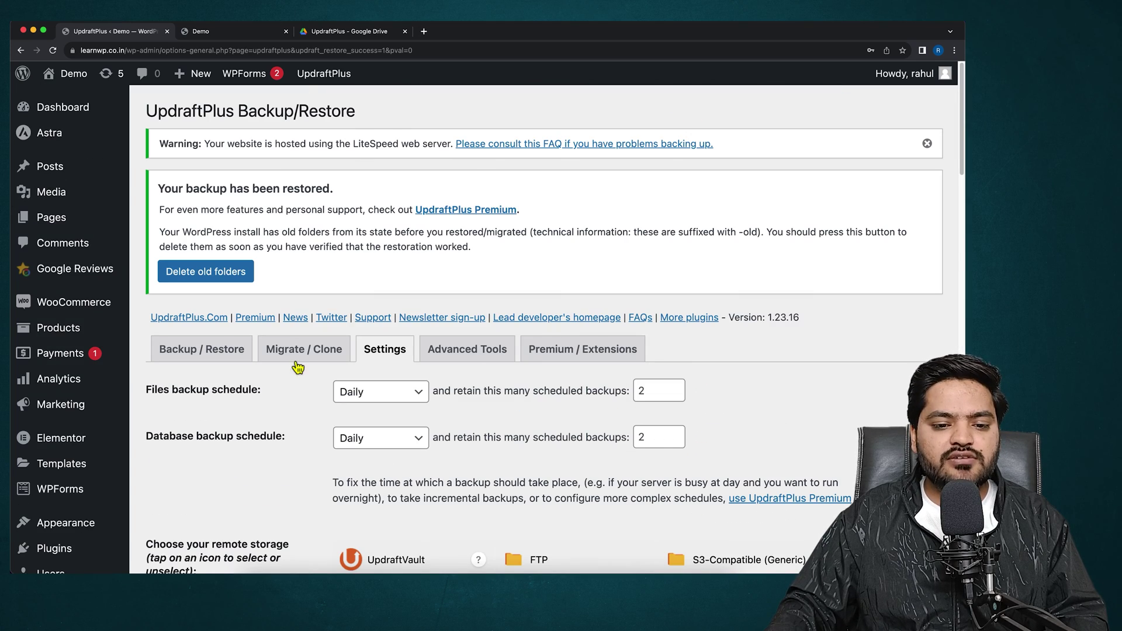
Look through the Migrate / Clone options and the Advanced Tools pages from Site information to Export / import settings.
{"action": "left_click", "coordinate": [300, 351]}
{"action": "scroll", "coordinate": [330, 393], "scroll_direction": "down", "scroll_amount": 3}
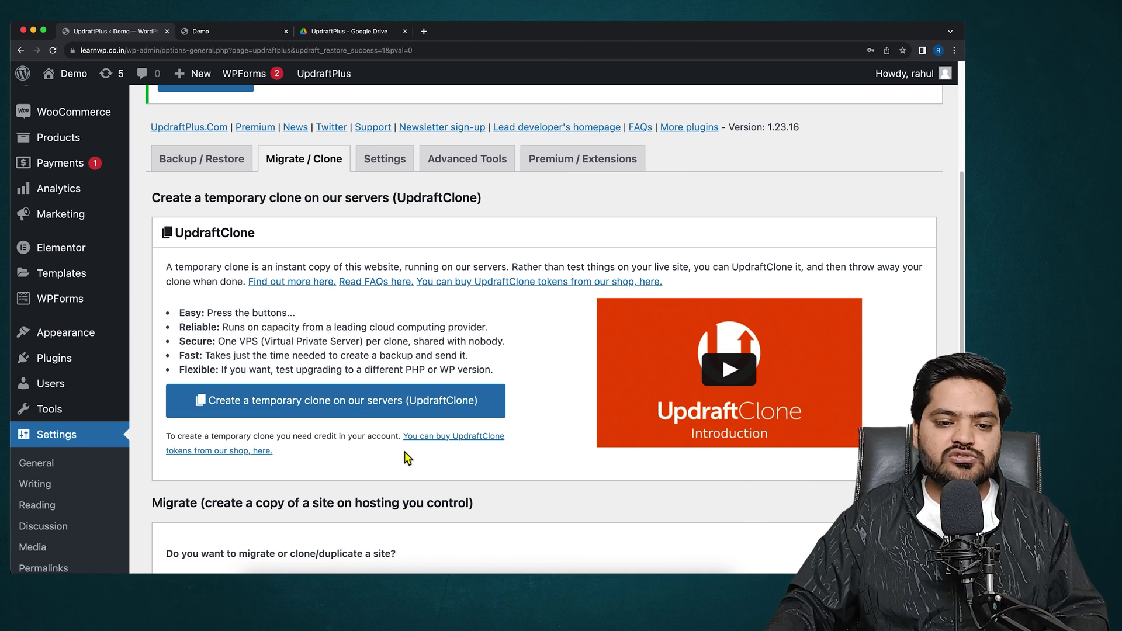
{"action": "left_click", "coordinate": [452, 175]}
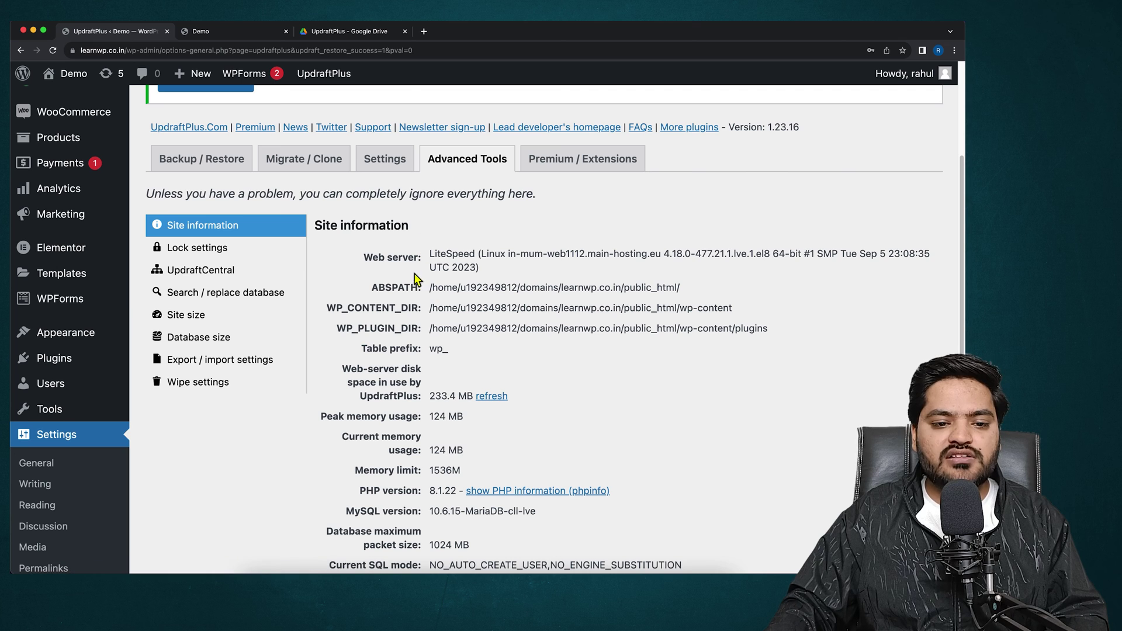
{"action": "left_click", "coordinate": [244, 256]}
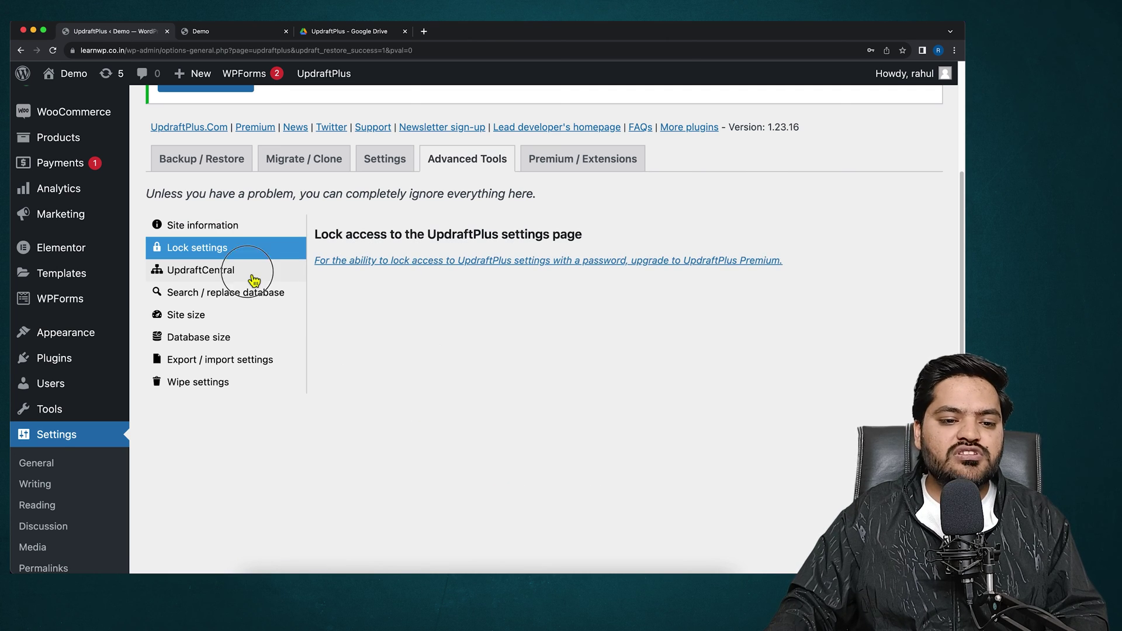
{"action": "left_click", "coordinate": [249, 274]}
{"action": "left_click", "coordinate": [247, 293]}
{"action": "left_click", "coordinate": [242, 315]}
{"action": "left_click", "coordinate": [244, 338]}
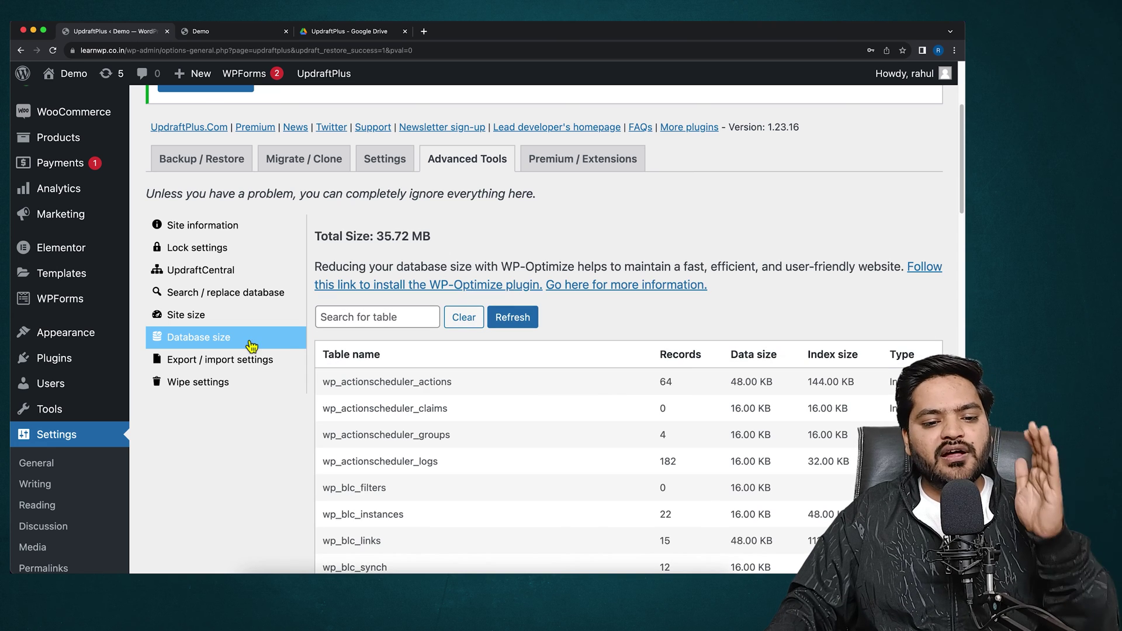
{"action": "left_click", "coordinate": [249, 364]}
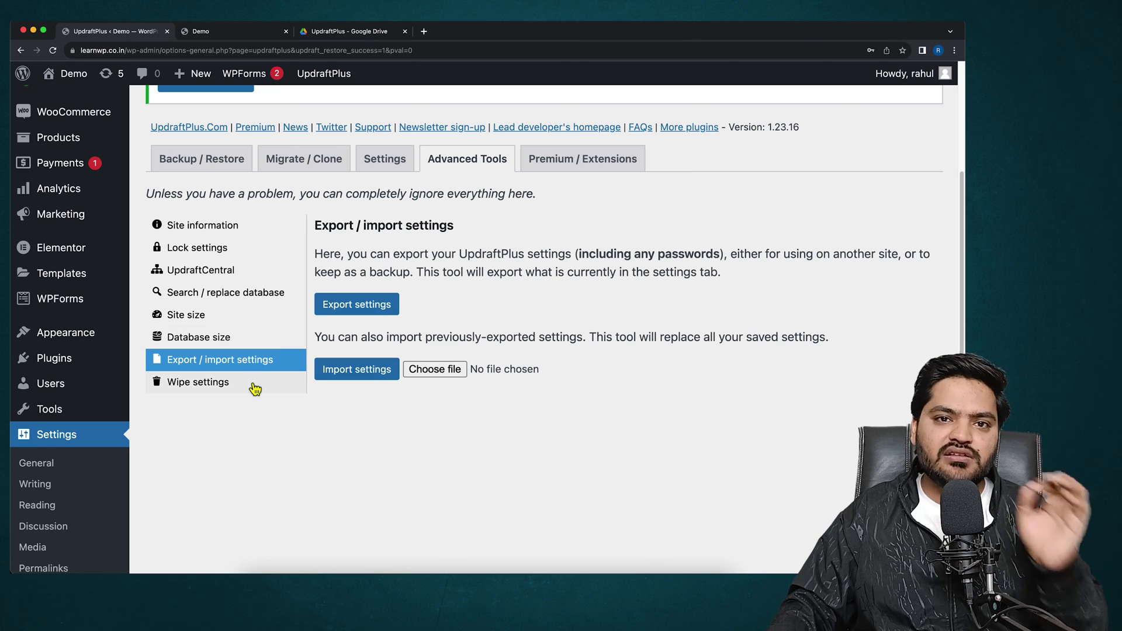
Examine the Free versus Premium features comparison in the Premium / Extensions section.
{"action": "left_click", "coordinate": [562, 166]}
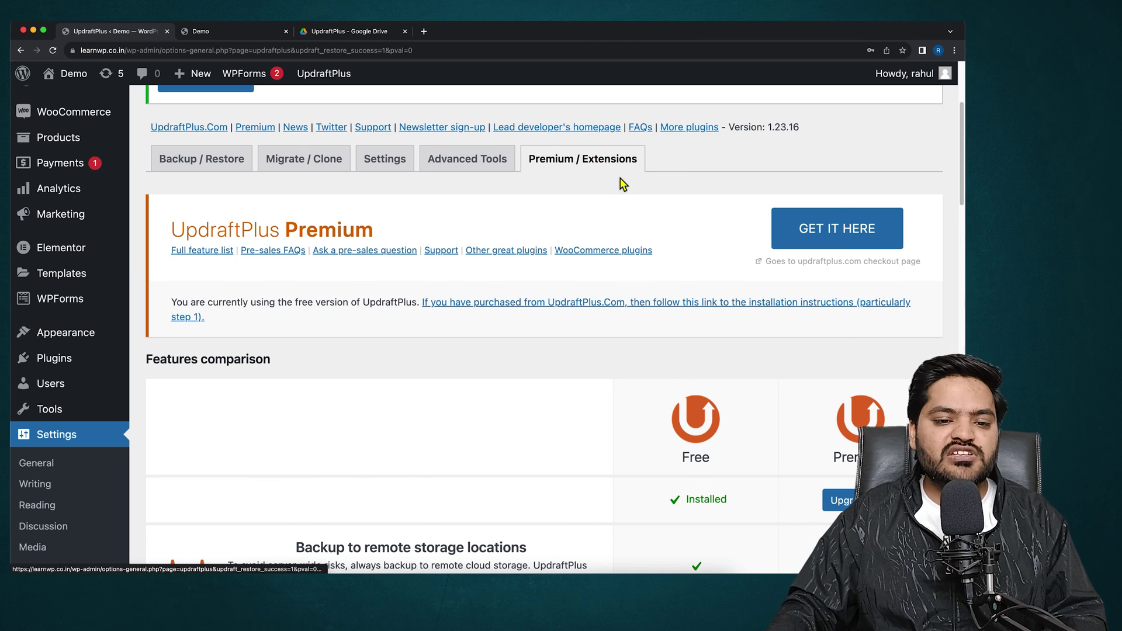
{"action": "scroll", "coordinate": [425, 343], "scroll_direction": "down", "scroll_amount": 5}
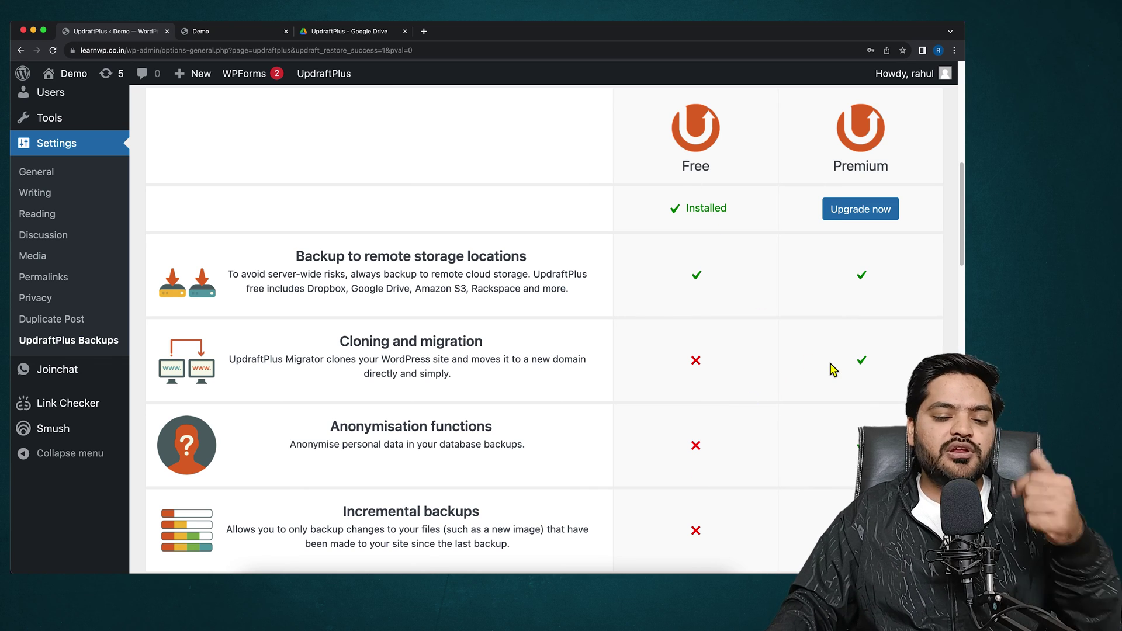
{"action": "scroll", "coordinate": [723, 403], "scroll_direction": "down", "scroll_amount": 15}
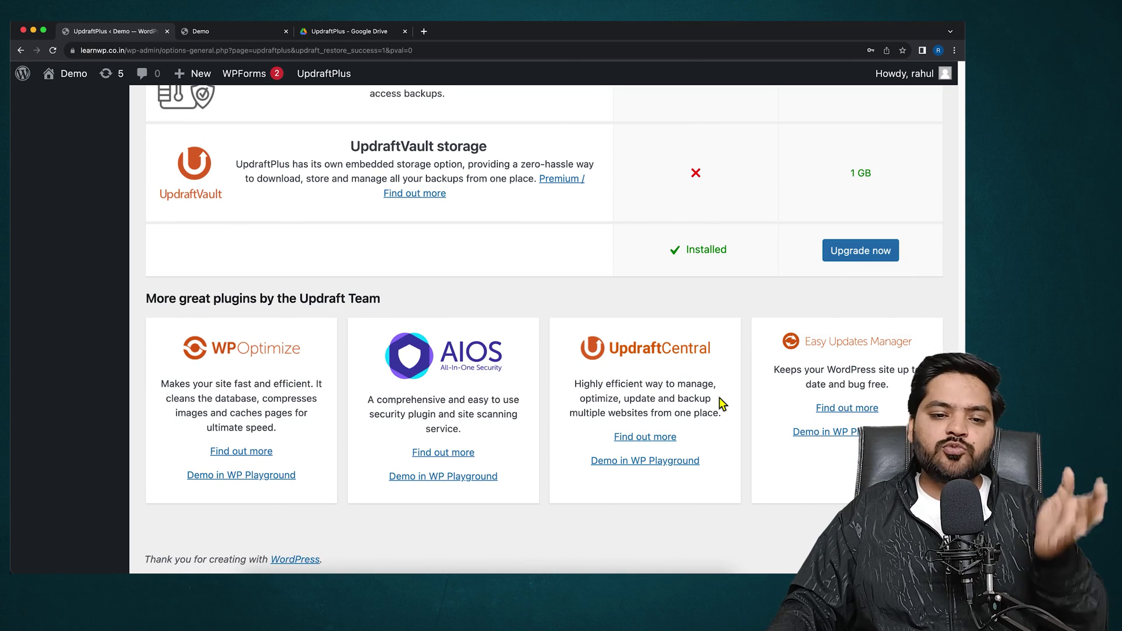
{"action": "scroll", "coordinate": [723, 403], "scroll_direction": "up", "scroll_amount": 10}
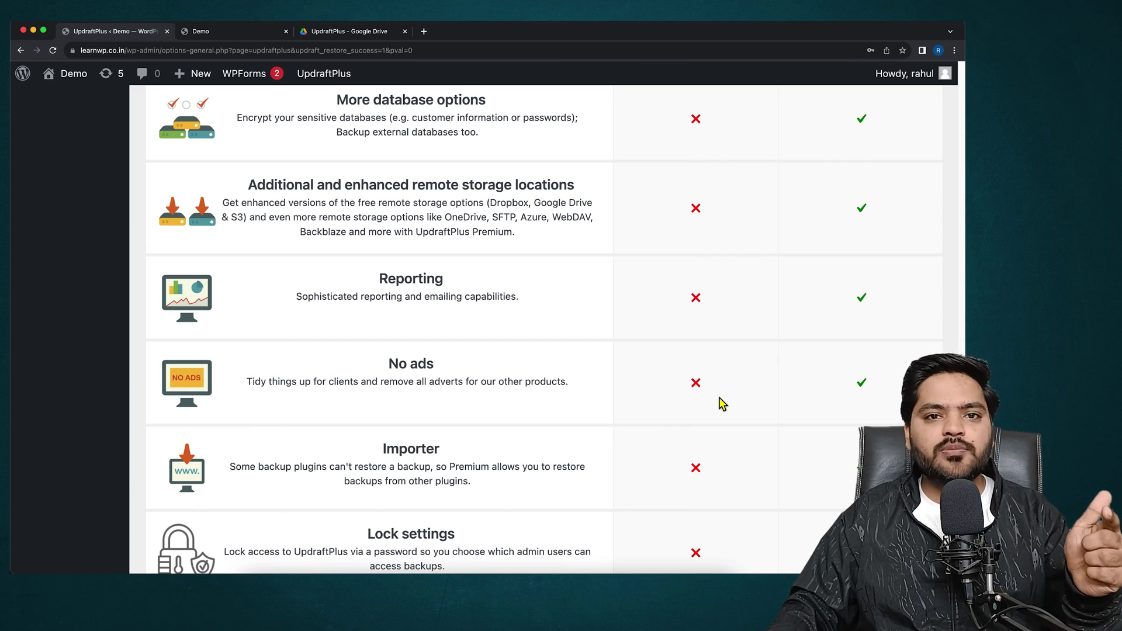
{"action": "scroll", "coordinate": [674, 342], "scroll_direction": "up", "scroll_amount": 15}
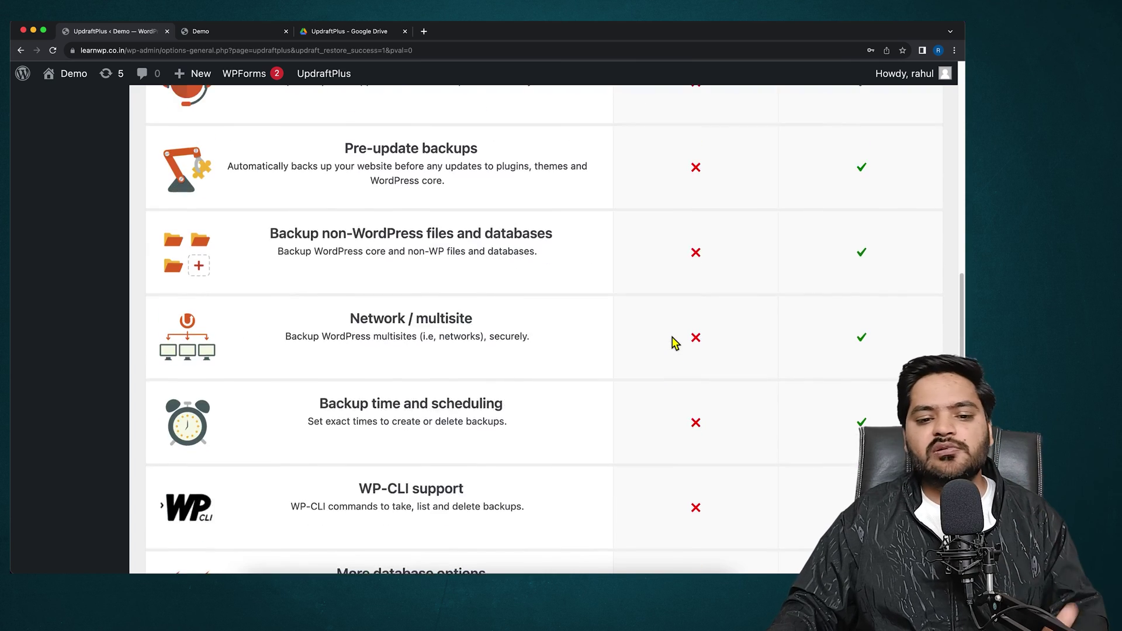